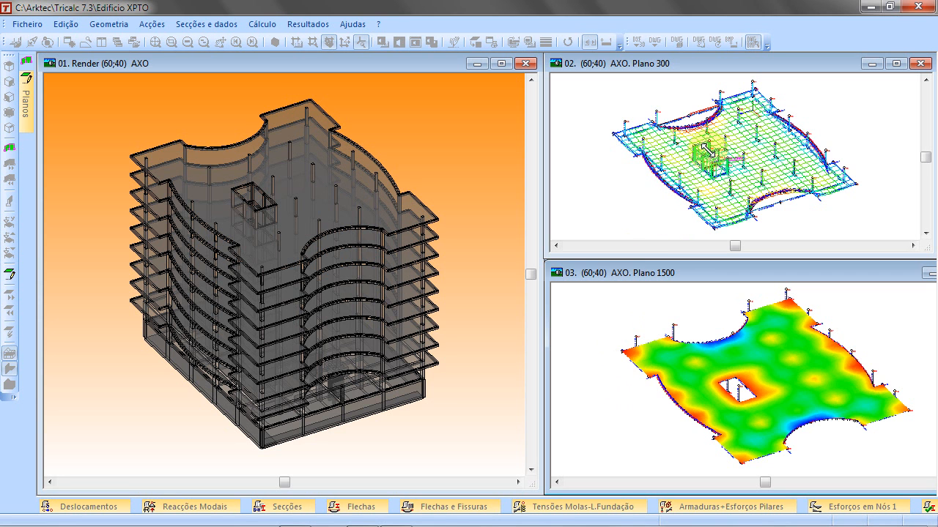
- Maximise the Plano 300 view and display its centres of mass and rigidity over the floor's structure
left_click_drag(680, 108, 795, 193)
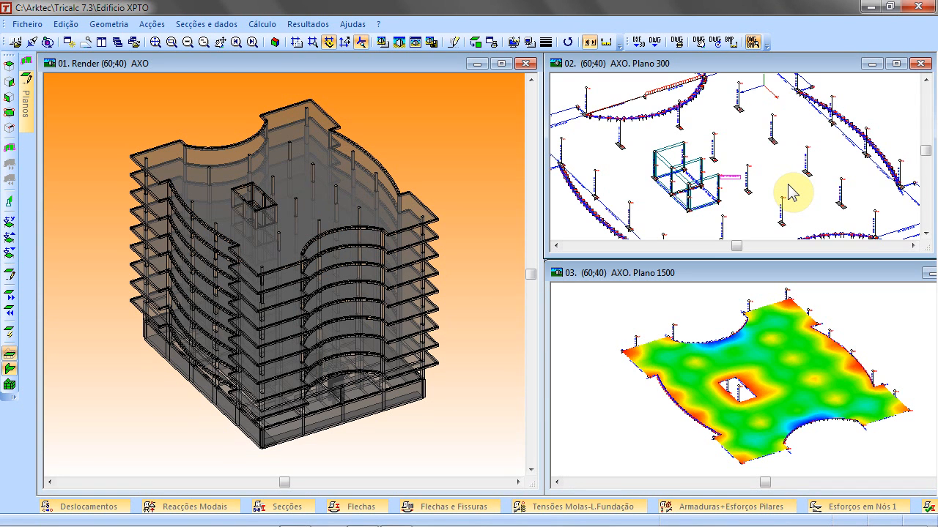
left_click(895, 63)
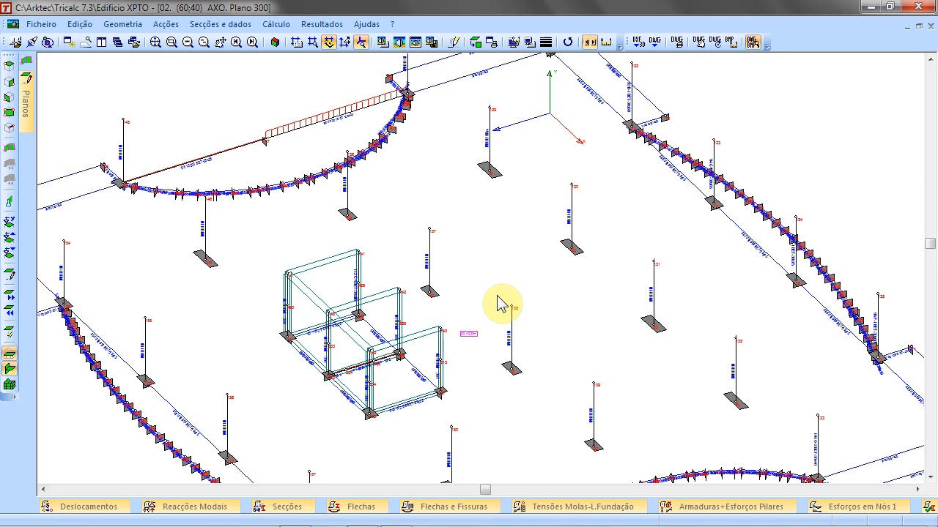
left_click(321, 24)
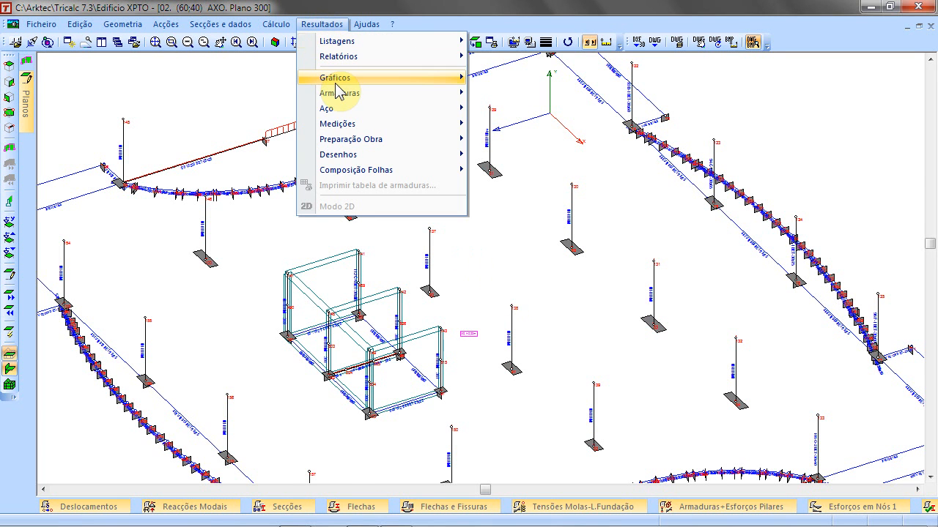
mouse_move(329, 79)
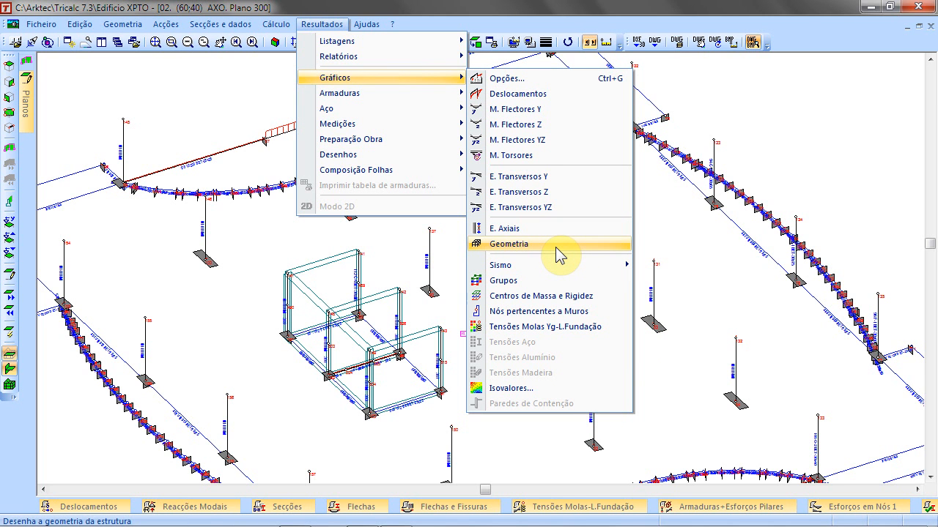
left_click(556, 299)
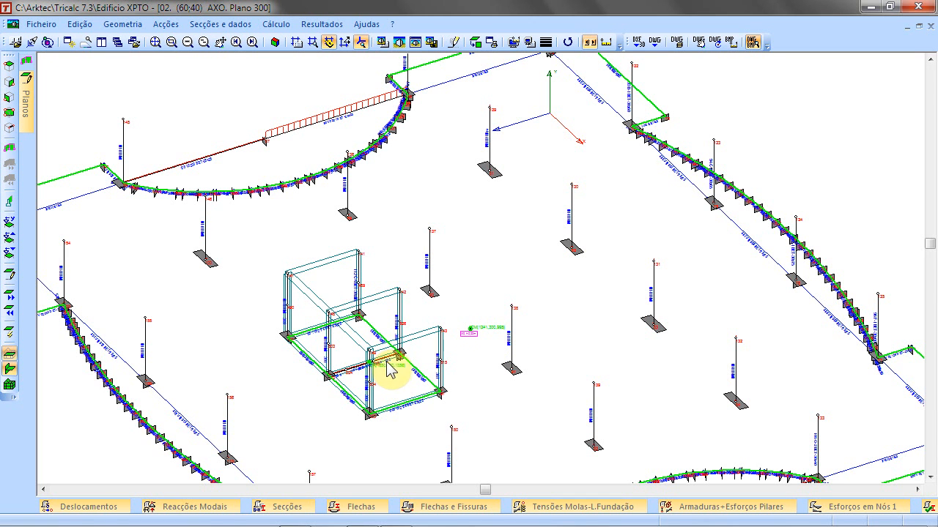
- Redisplay the centres of mass and rigidity in a close-up of the building core to read their coordinates
left_click(173, 43)
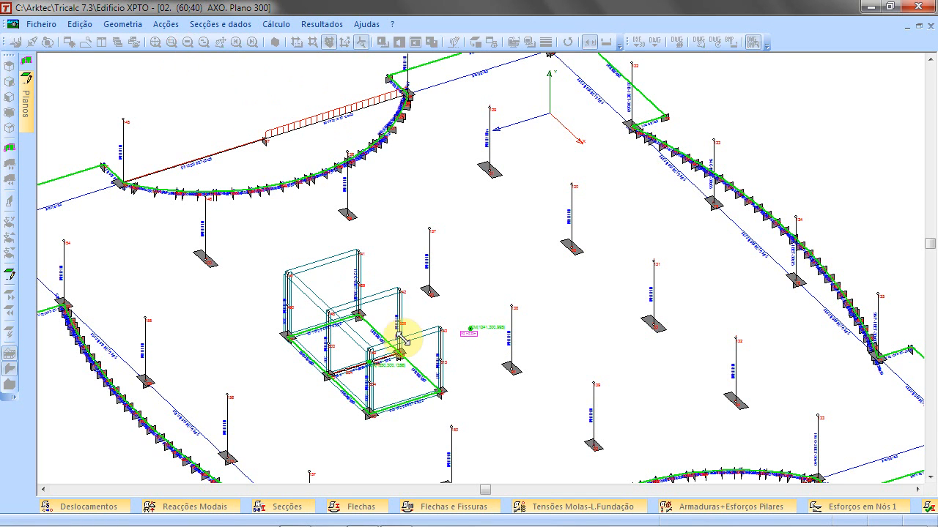
left_click(345, 282)
left_click(504, 394)
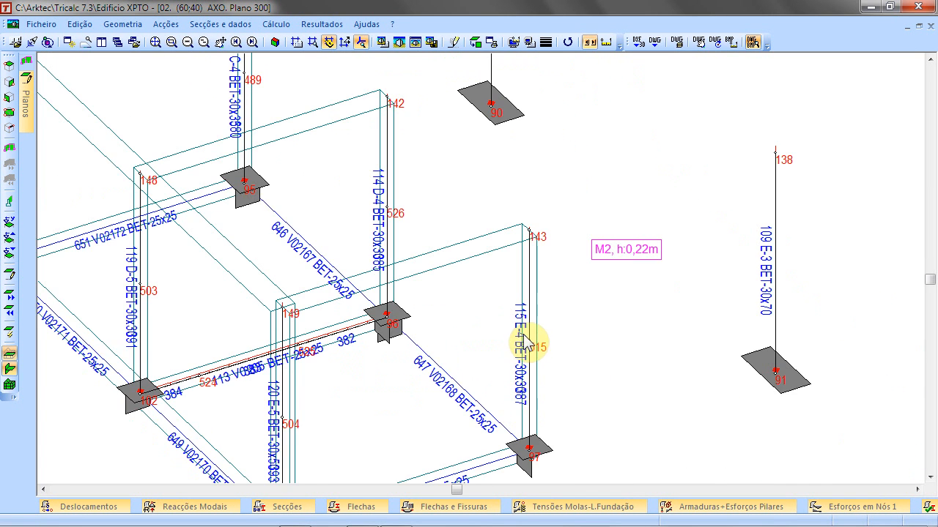
scroll(527, 333, "up", 1)
left_click(322, 24)
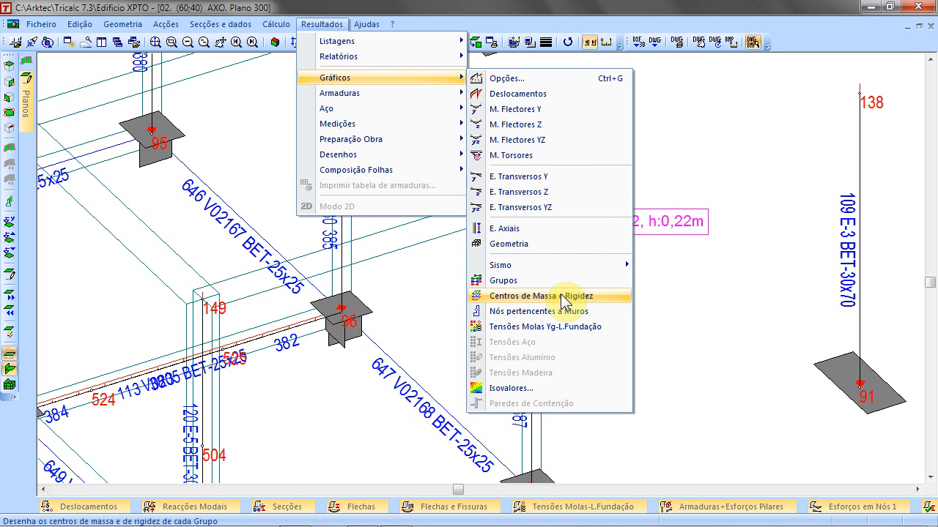
left_click(563, 296)
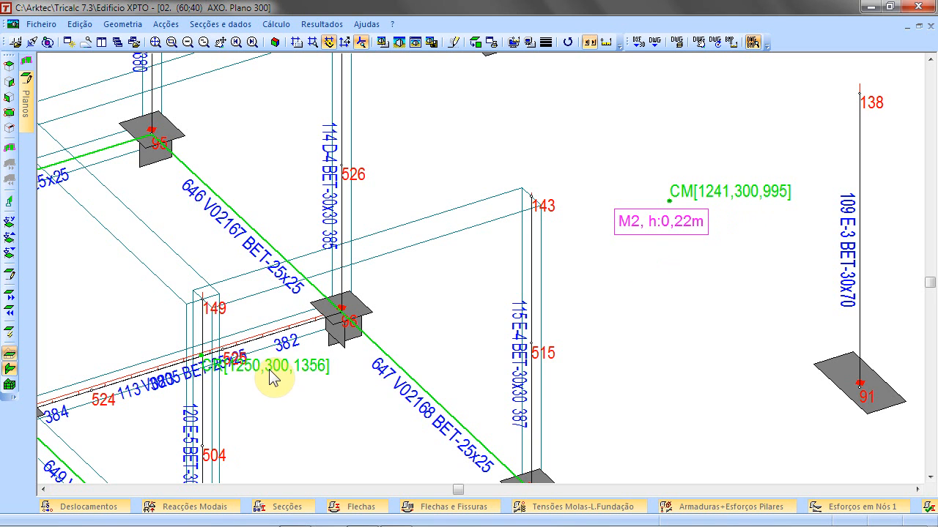
- Switch Plano 300 to plan view and display the centres of mass and rigidity around the core
left_click(477, 42)
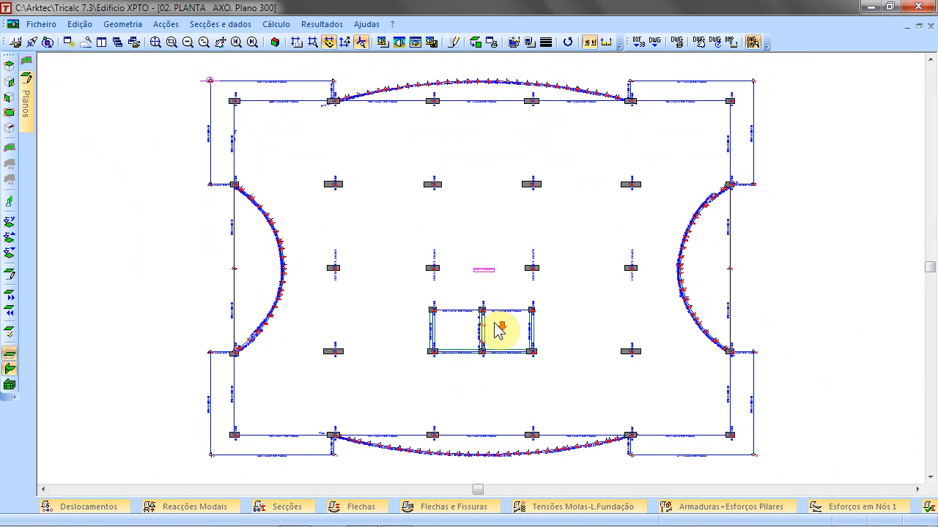
scroll(495, 331, "up", 2)
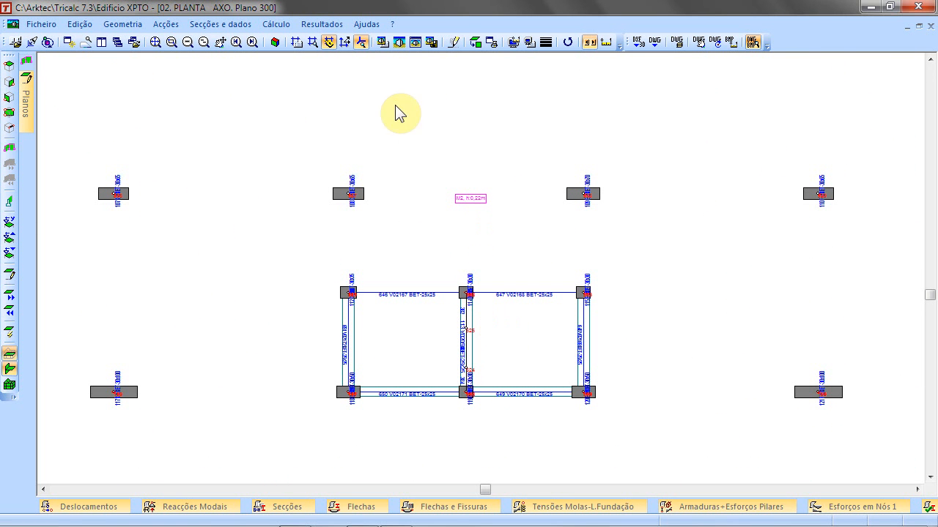
left_click(326, 24)
mouse_move(336, 81)
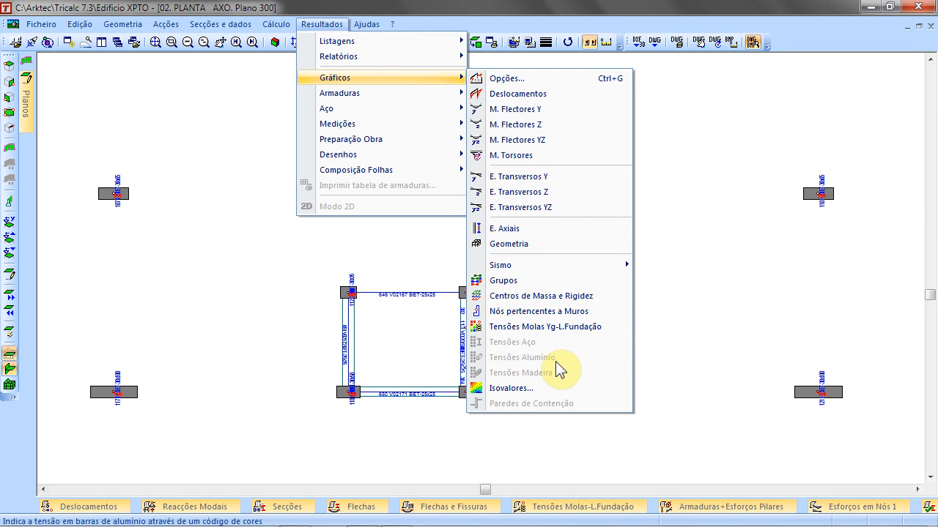
left_click(551, 296)
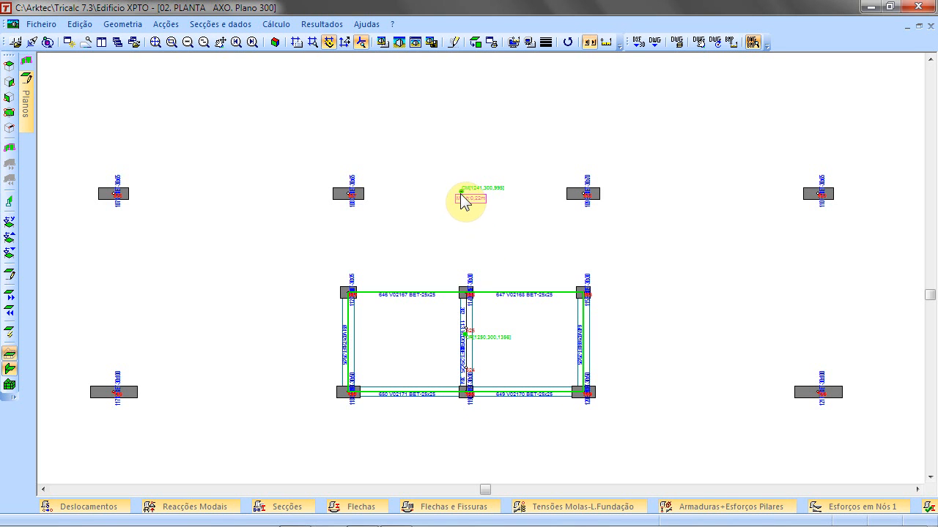
- Fit the whole floor plan in view and display the centres of mass and rigidity on it
left_click(156, 42)
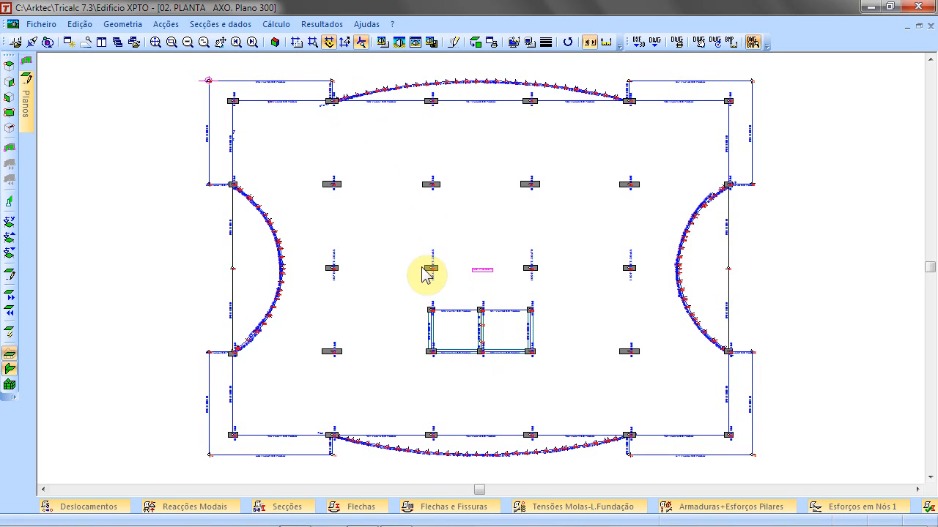
left_click(320, 29)
mouse_move(328, 79)
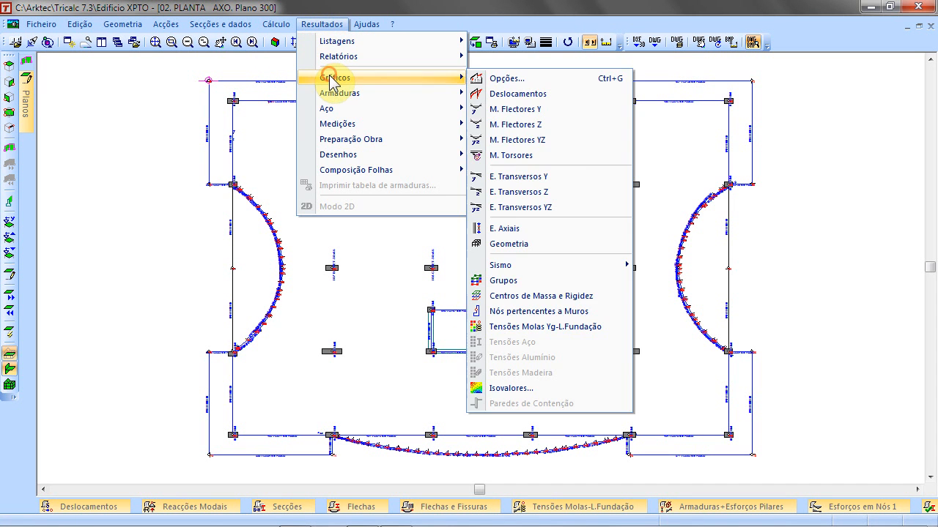
left_click(529, 295)
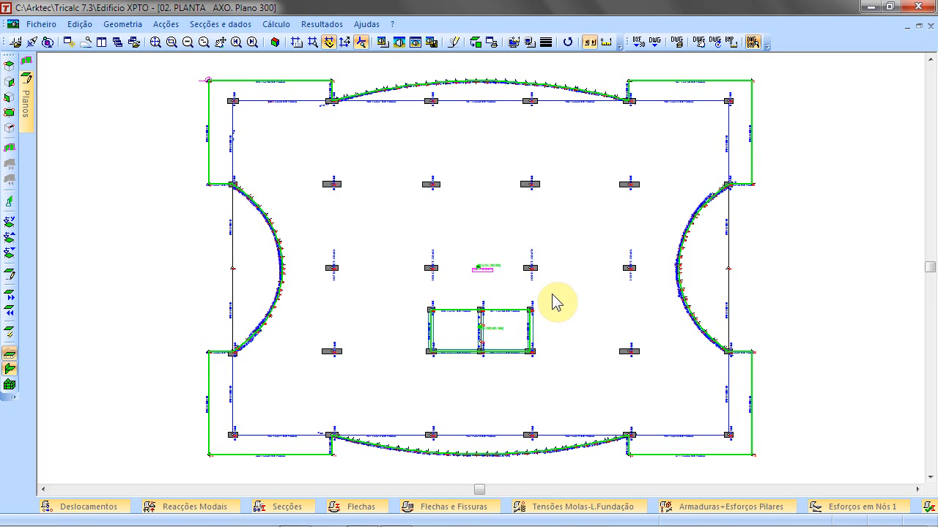
- Return to the axonometric view and list the seismic vibration periods and frequencies, placing the listing clear of the table's original spot
left_click(275, 42)
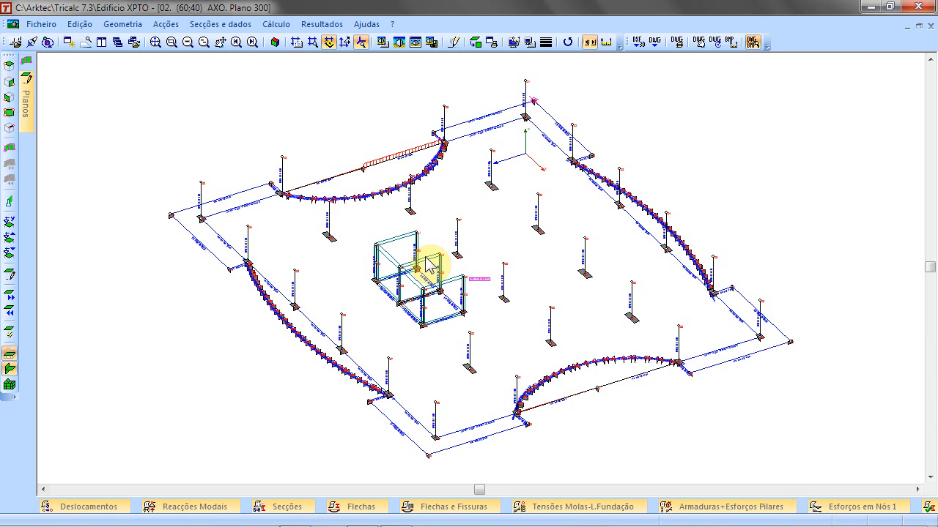
mouse_move(418, 253)
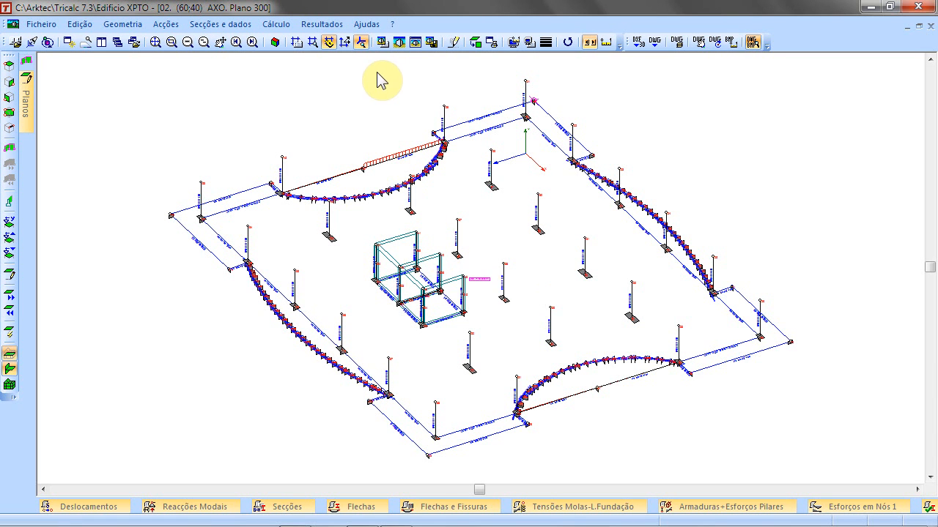
left_click(306, 30)
mouse_move(340, 44)
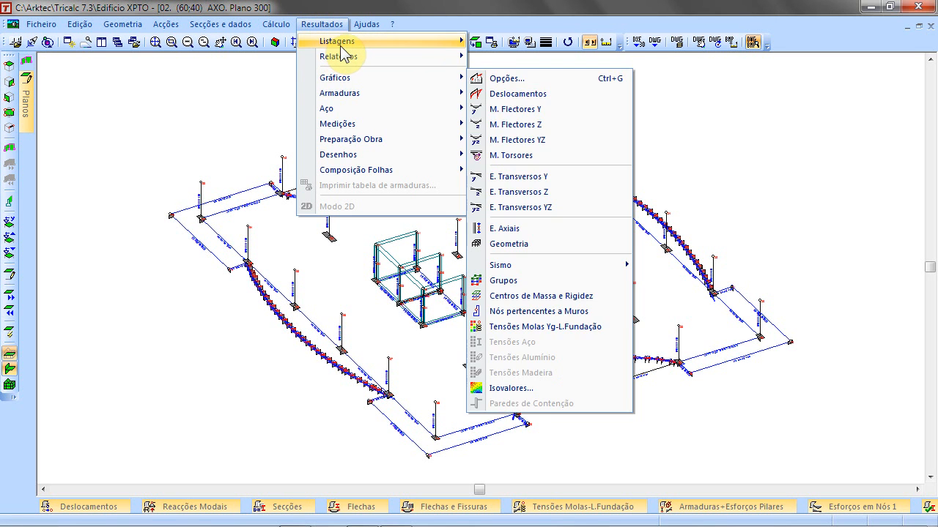
mouse_move(586, 117)
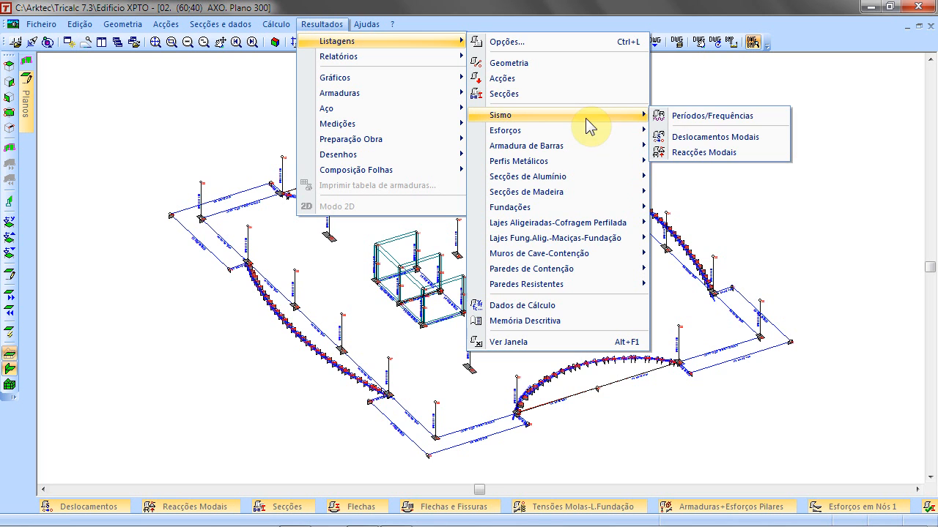
left_click(723, 119)
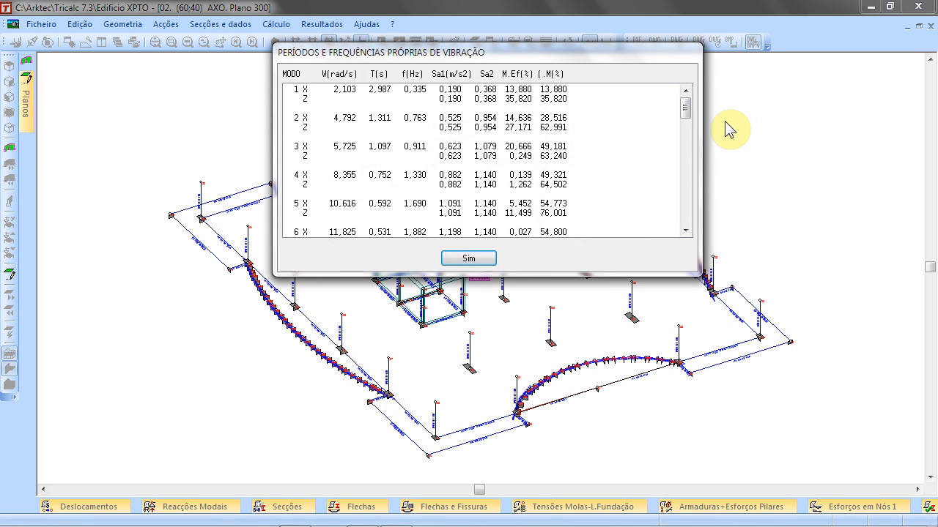
left_click_drag(612, 56, 731, 116)
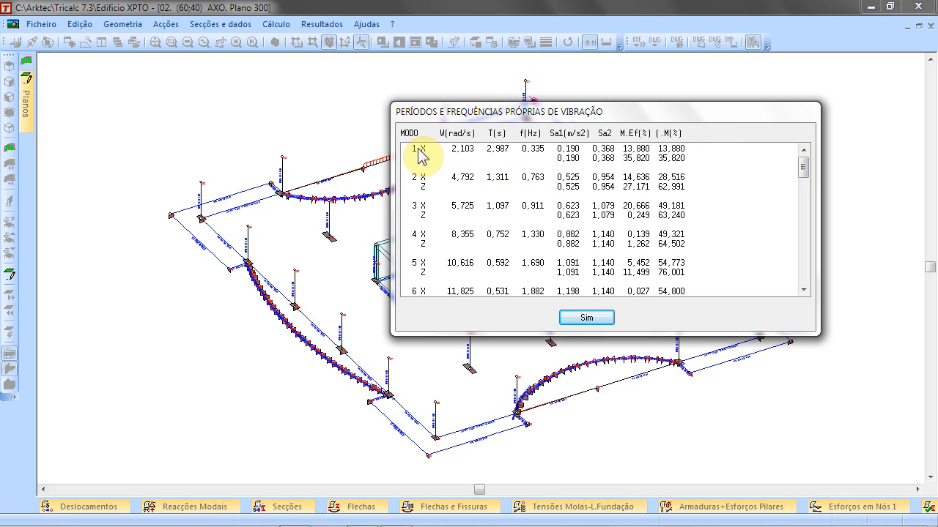
- Examine the period of mode 1 and the effective mass percentages of mode 4, and close the listing
left_click(506, 150)
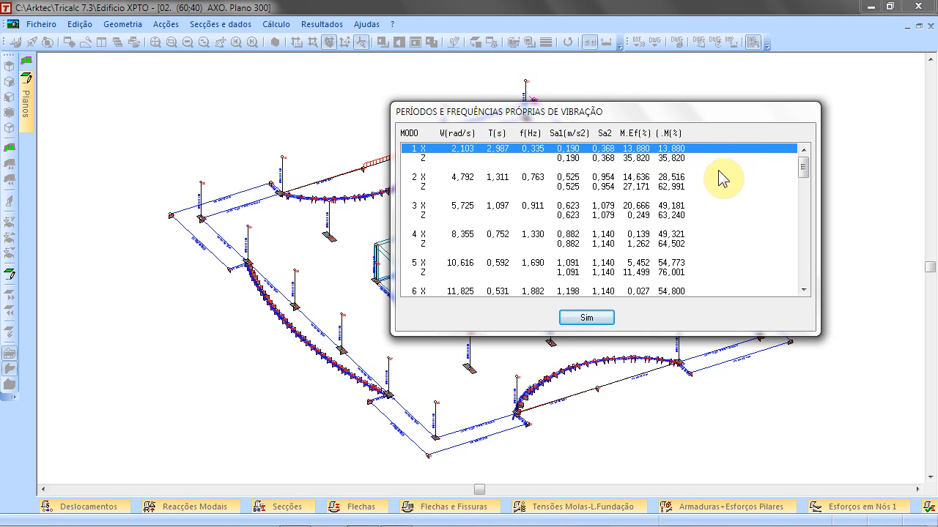
left_click(624, 235)
left_click(624, 243)
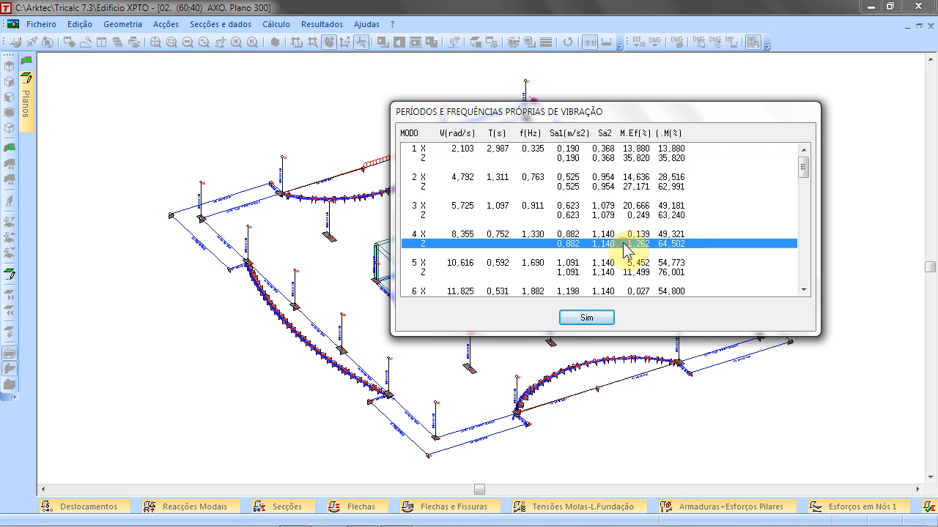
left_click(625, 234)
left_click(631, 245)
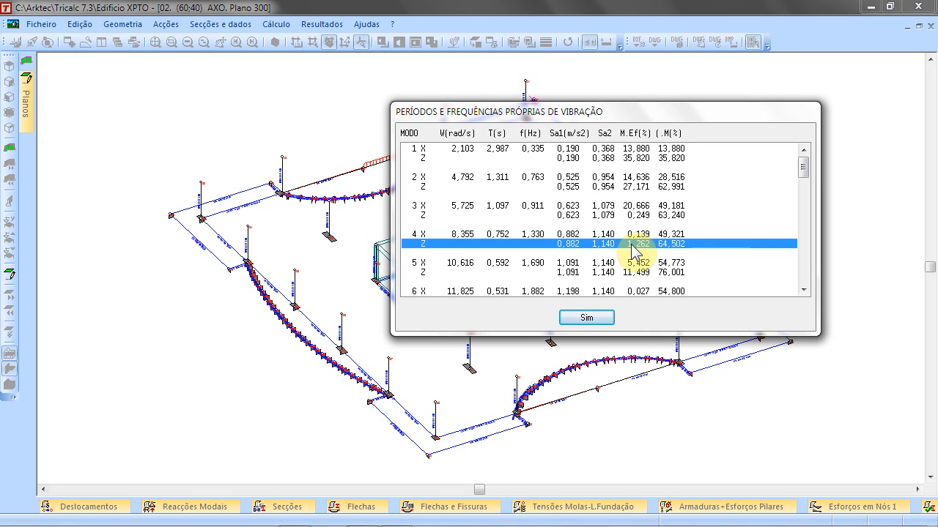
mouse_move(806, 174)
left_mouse_down()
mouse_move(798, 299)
mouse_move(824, 170)
left_mouse_up()
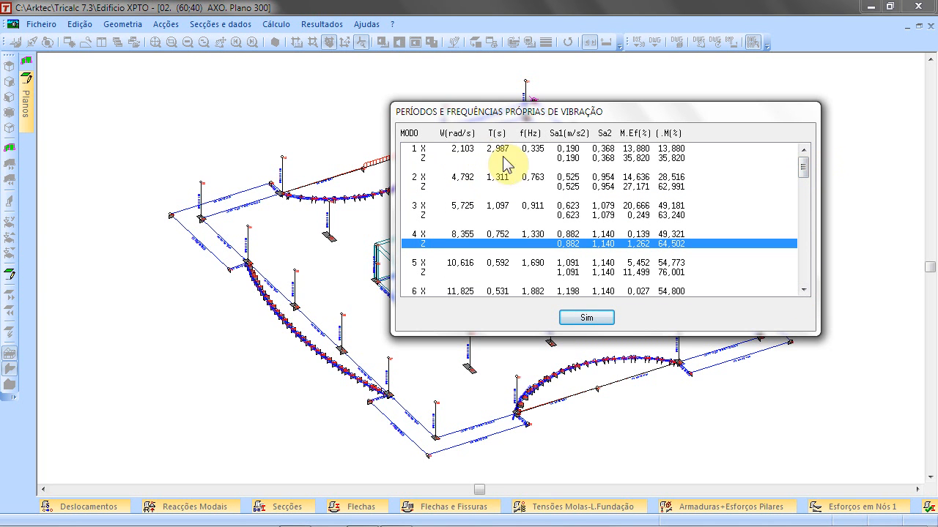
left_click(586, 317)
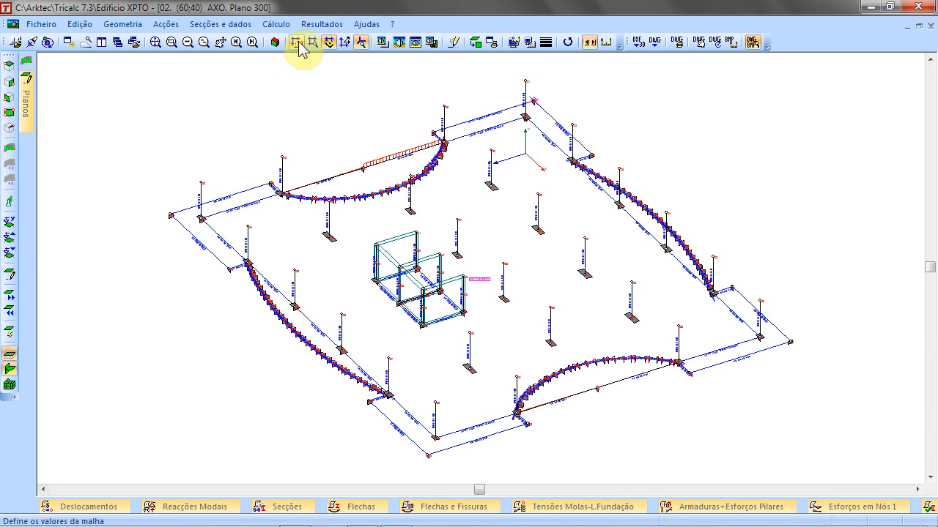
left_click(315, 24)
left_click(315, 41)
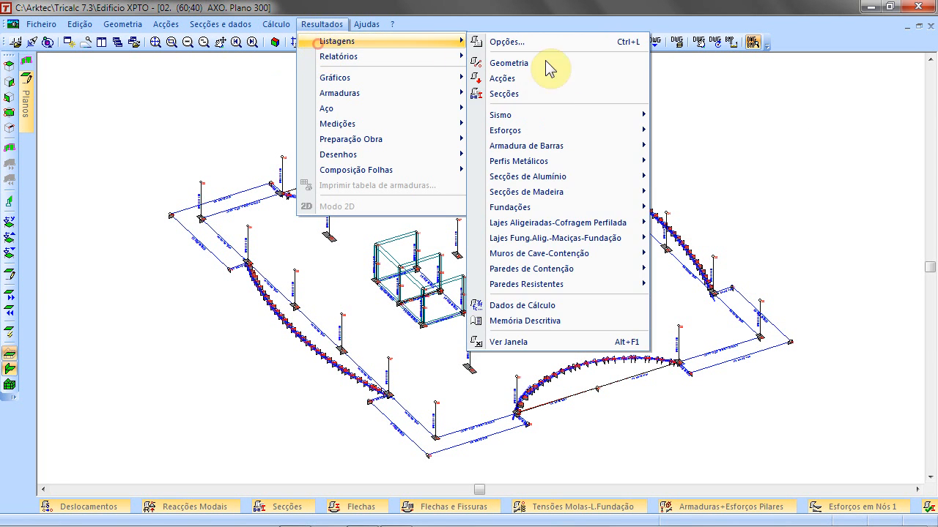
left_click(577, 115)
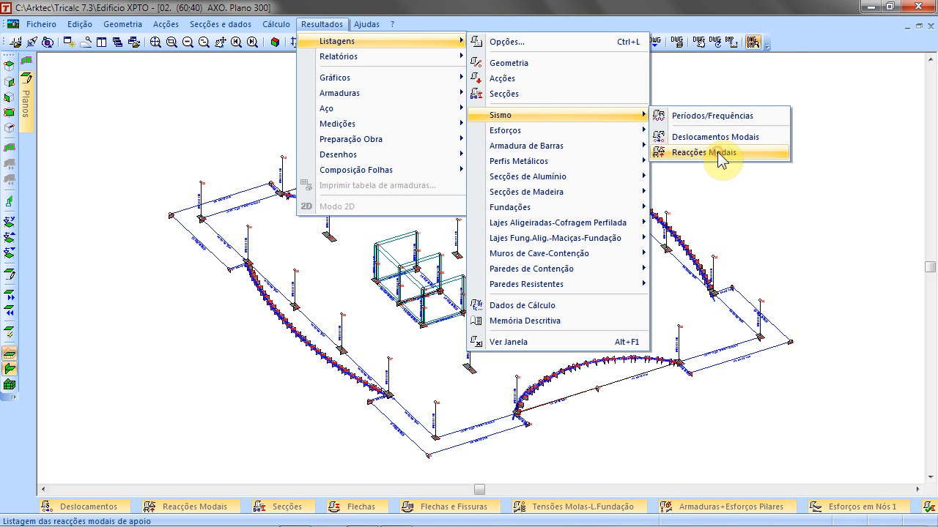
left_click(714, 152)
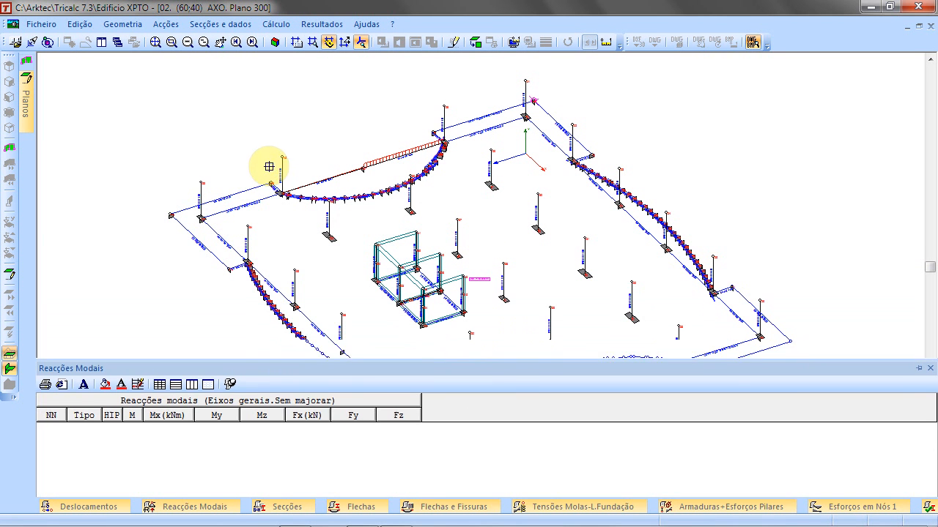
- Open the foundation plane at level -300 in the current view
mouse_move(28, 104)
left_click(58, 93)
left_click(62, 91)
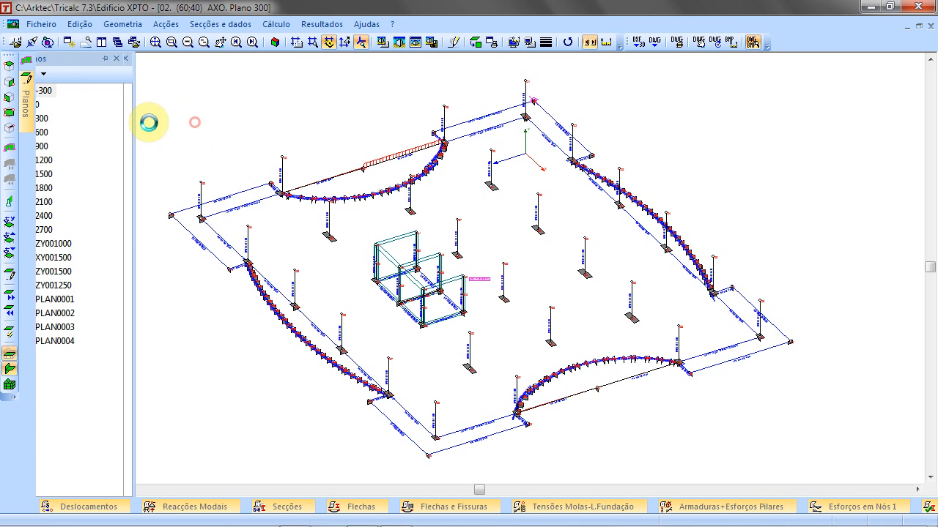
left_click(29, 104)
left_click(56, 95)
left_click(51, 119)
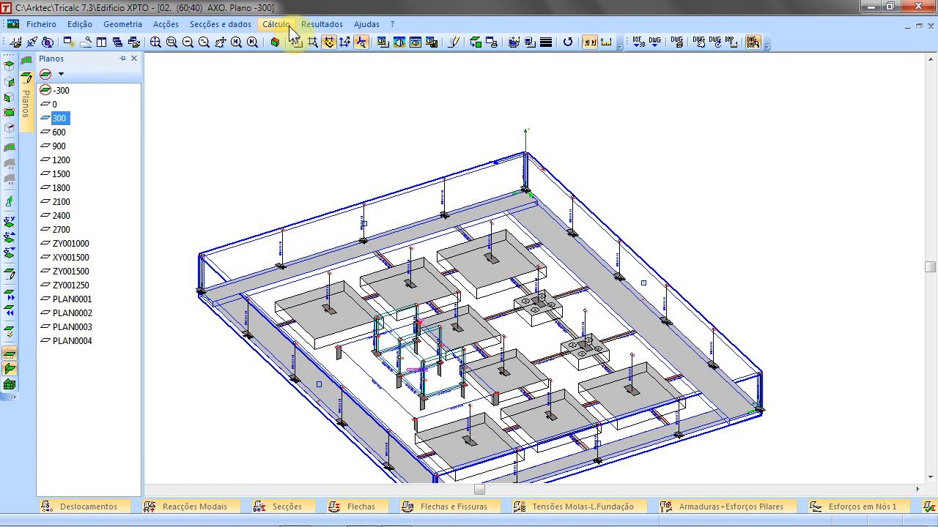
- List the seismic modal reactions at the base node of the rearmost isolated footing and open the listing
left_click(322, 24)
mouse_move(334, 40)
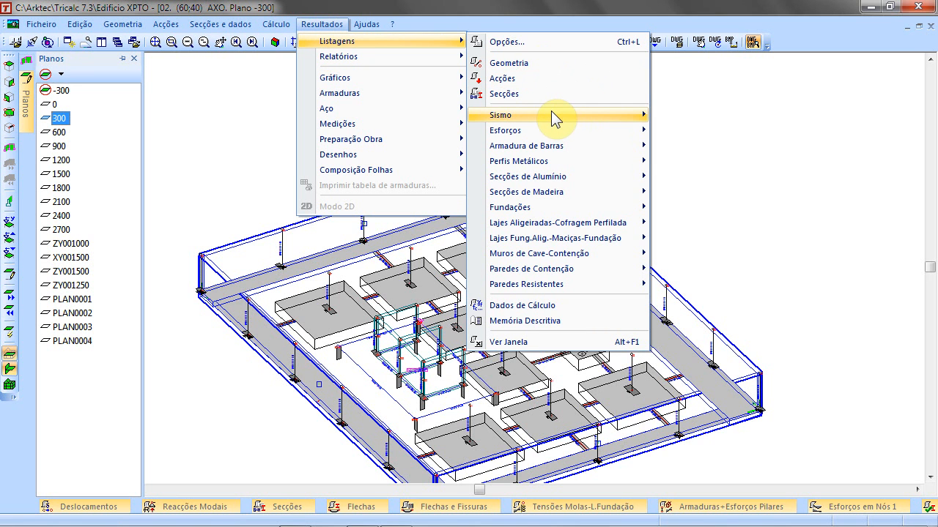
mouse_move(551, 115)
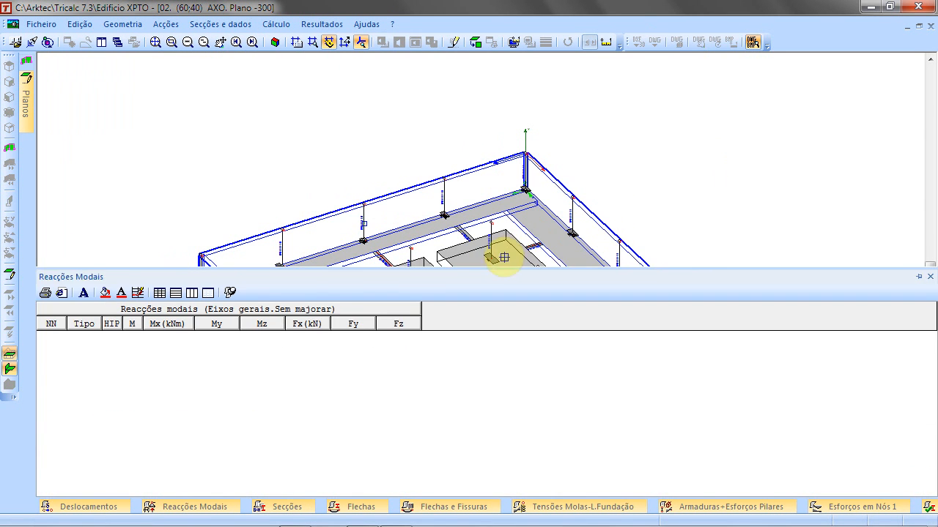
left_click(489, 255)
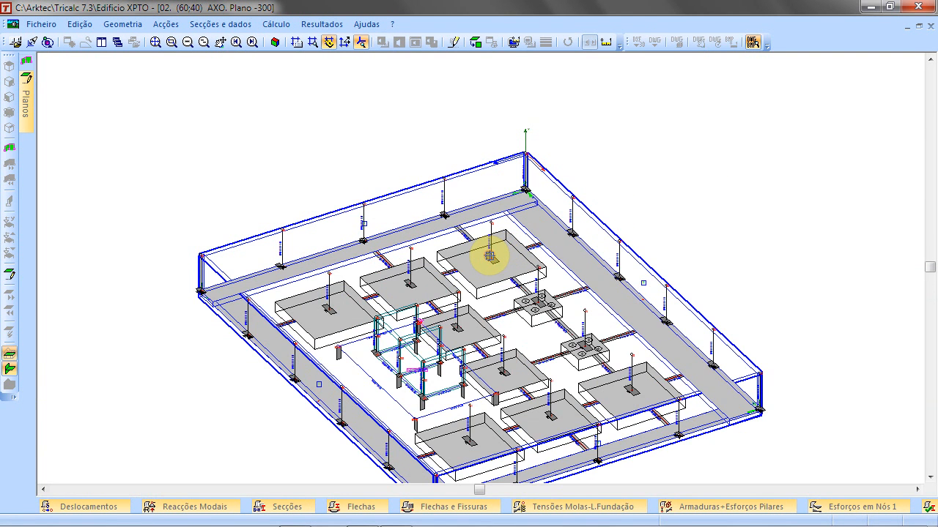
left_click(207, 511)
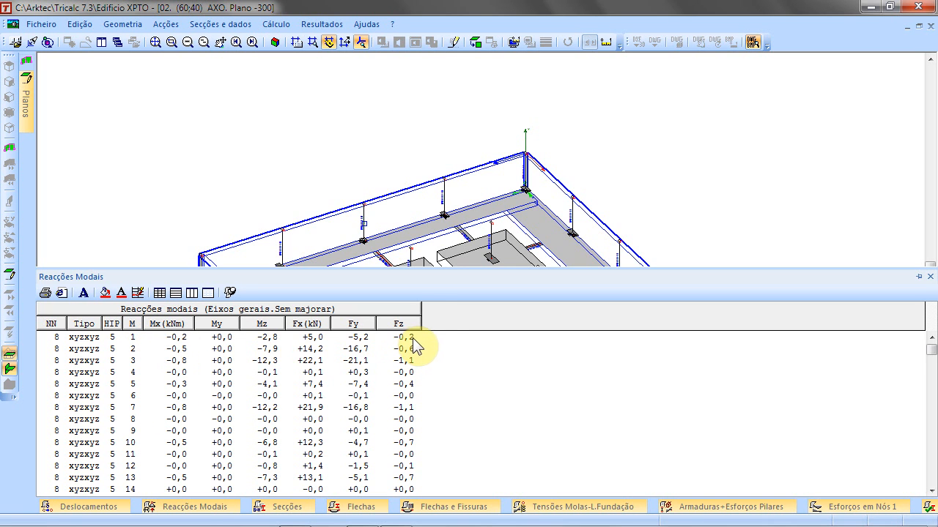
- Examine the combined M row of hypothesis 5 in the modal reactions, component by component from Mx to Fz, and close the listing
left_click(931, 491)
left_click(931, 491)
left_click(931, 491)
left_click(931, 491)
left_click(932, 492)
left_click(932, 491)
left_click(932, 491)
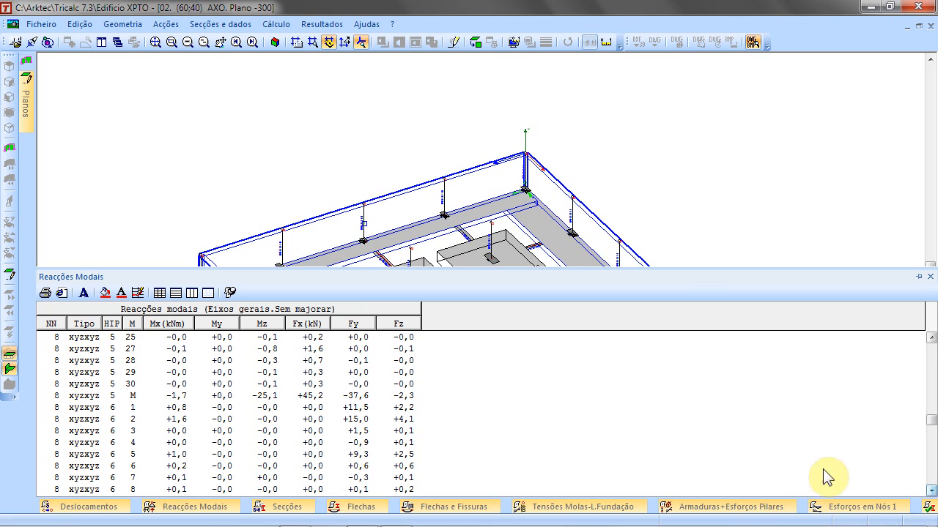
left_click(189, 398)
left_click(231, 398)
left_click(275, 397)
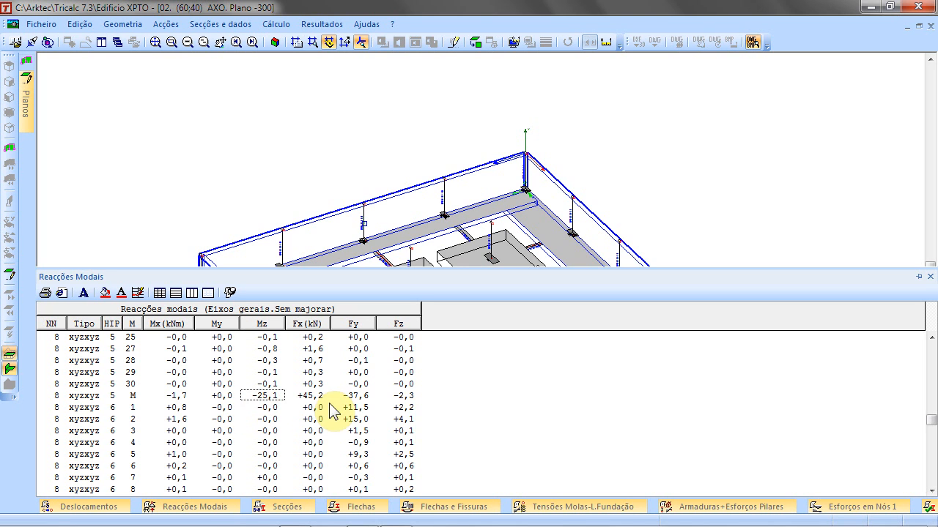
left_click(322, 397)
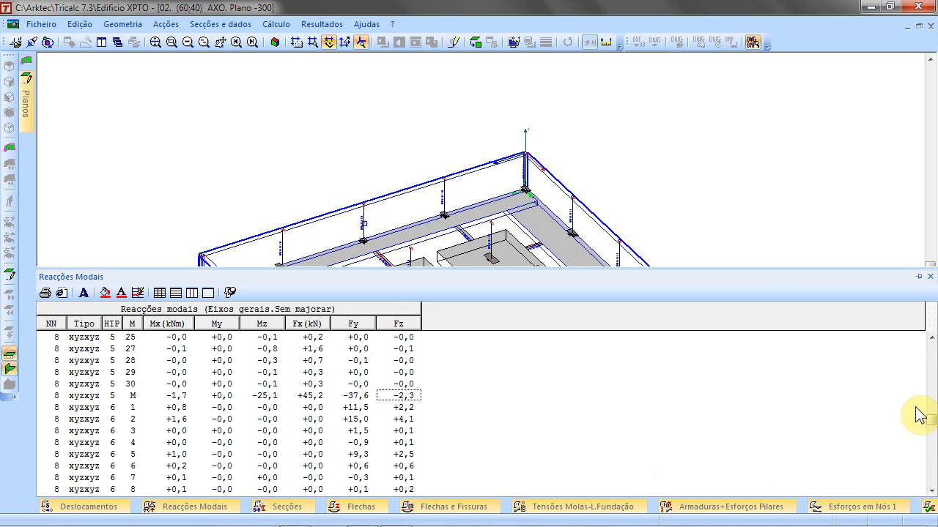
left_click(930, 491)
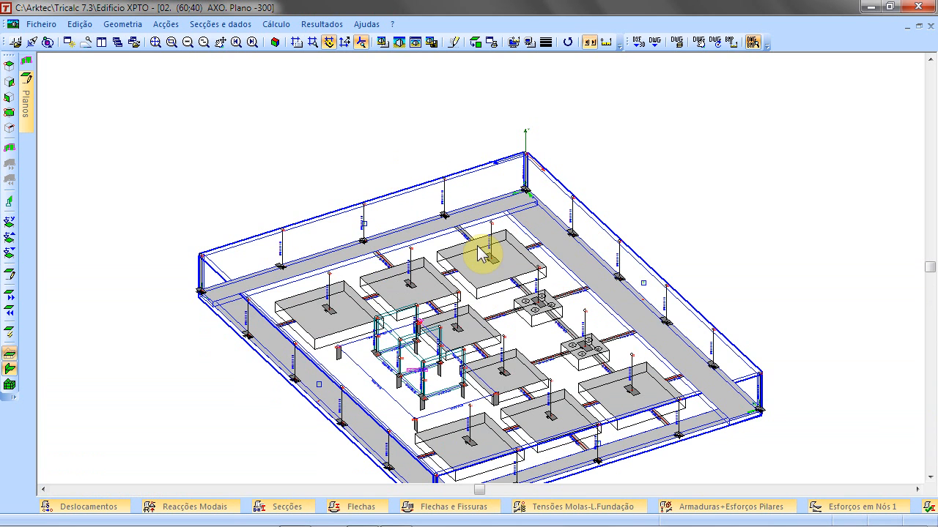
- Show the complete building instead of the -300 plane, fit it in view and display it as a solid render
left_click(232, 124)
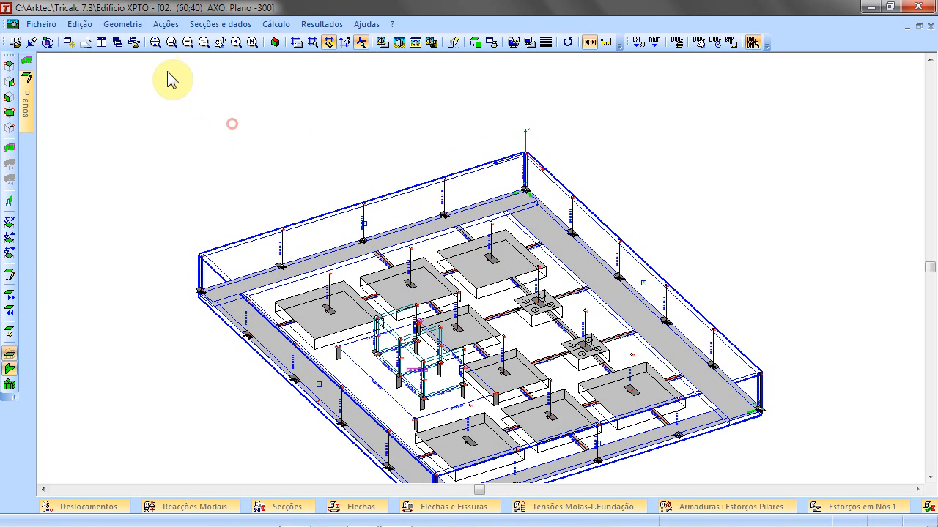
left_click(155, 42)
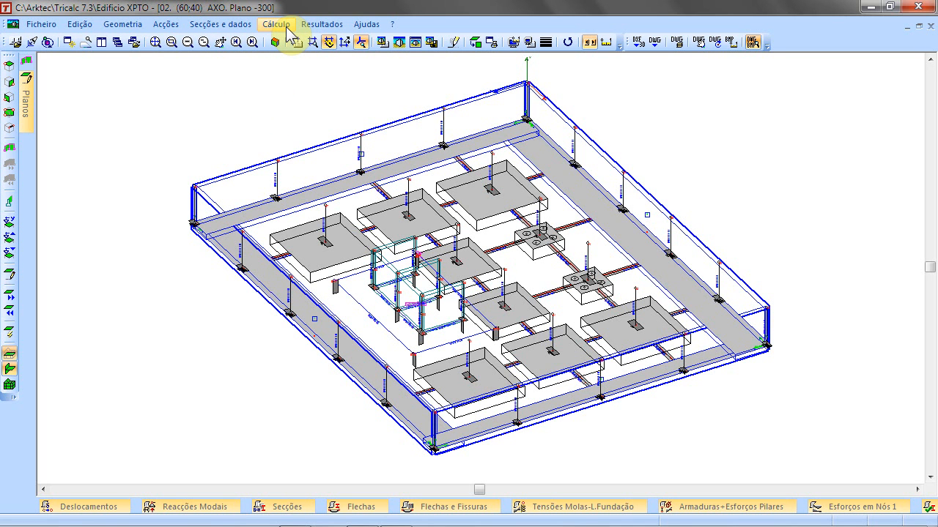
left_click(309, 25)
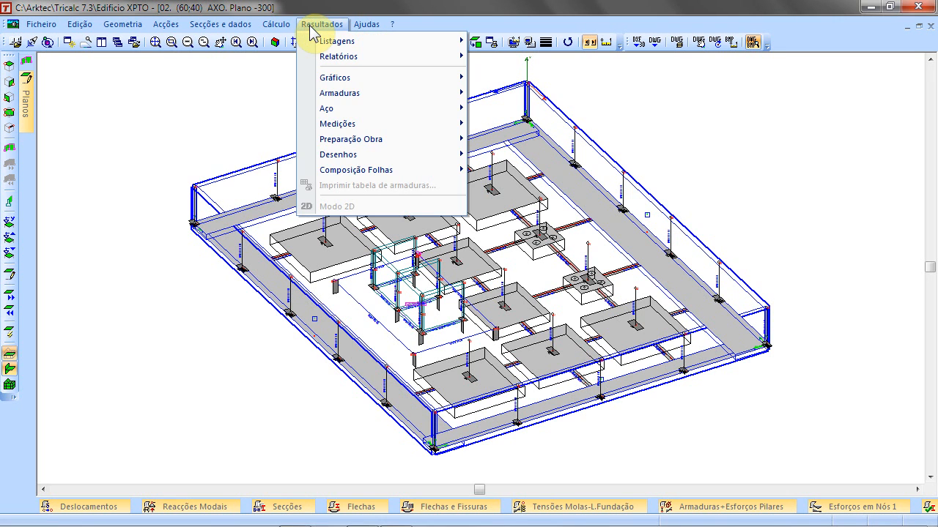
left_click(210, 147)
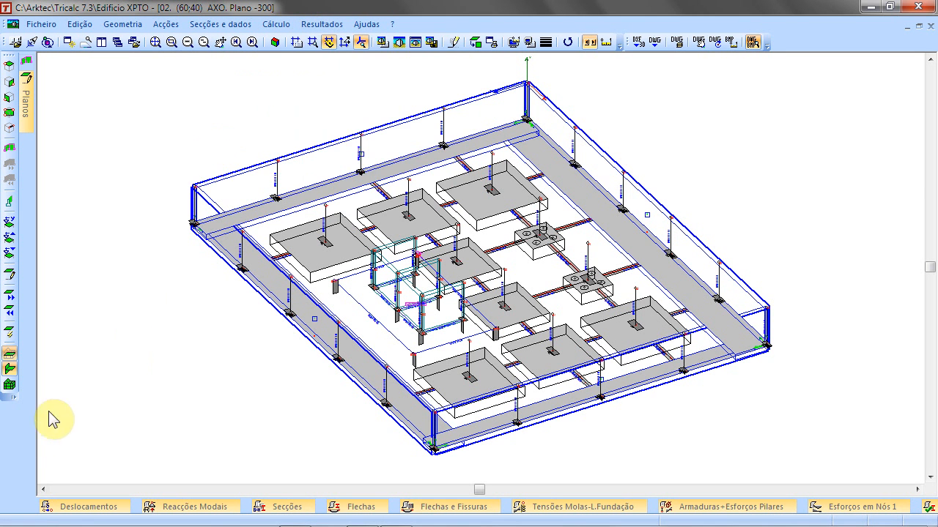
left_click(11, 388)
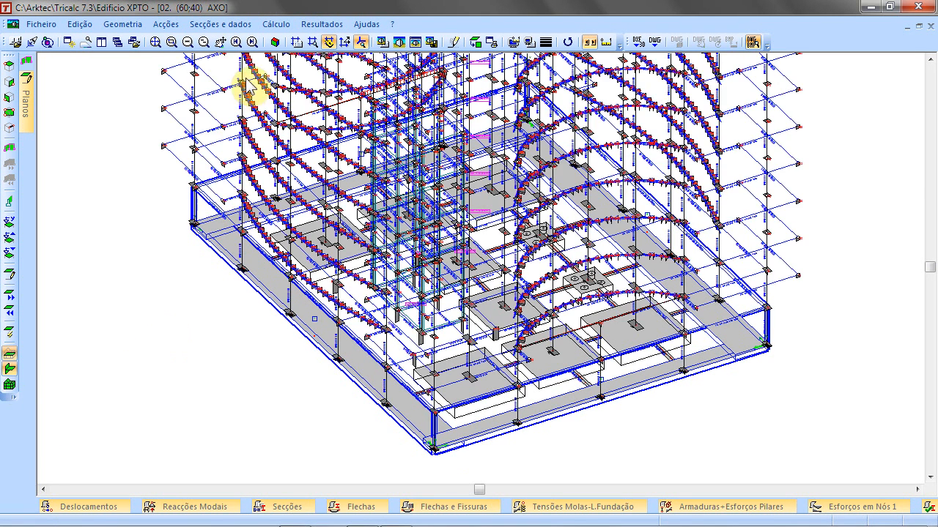
left_click(158, 43)
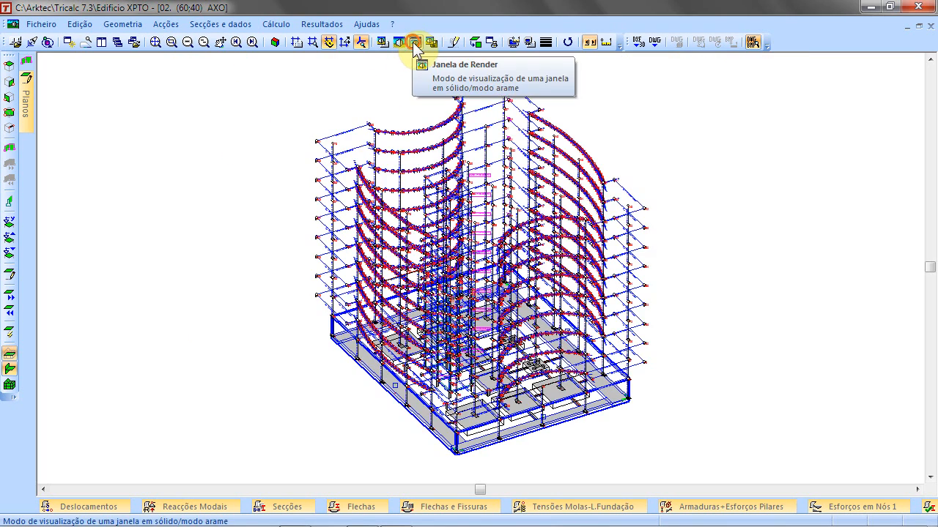
left_click(414, 41)
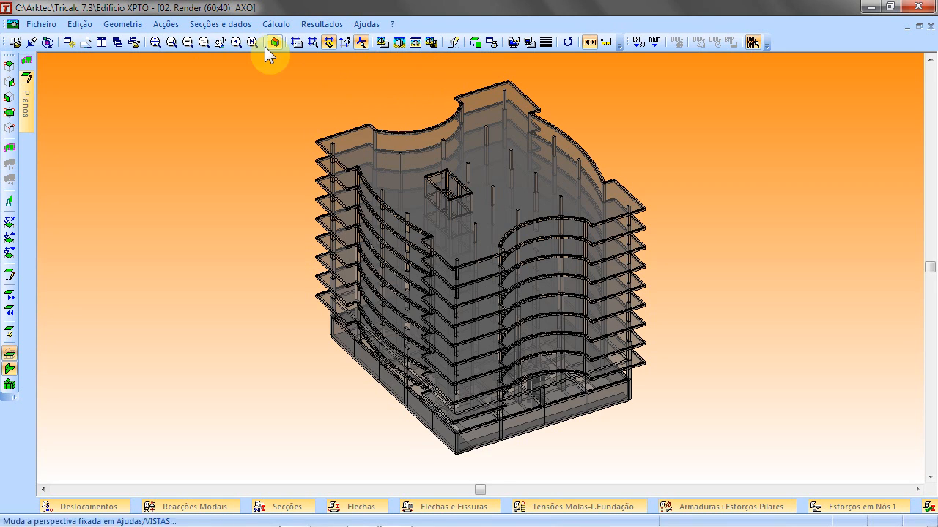
- Orbit the rendered building to a lower, closer viewpoint and open the options for creating a seismic animation
left_click_drag(298, 197, 300, 205)
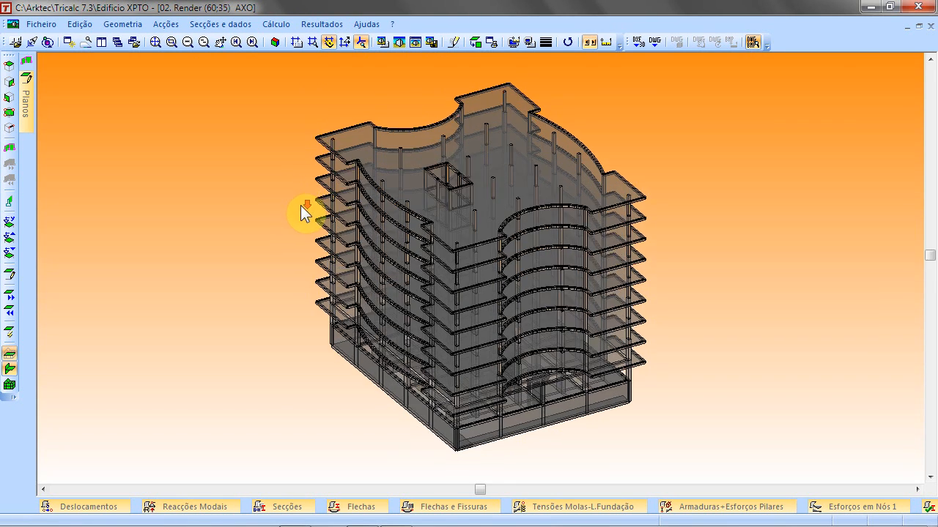
left_click_drag(420, 204, 382, 220)
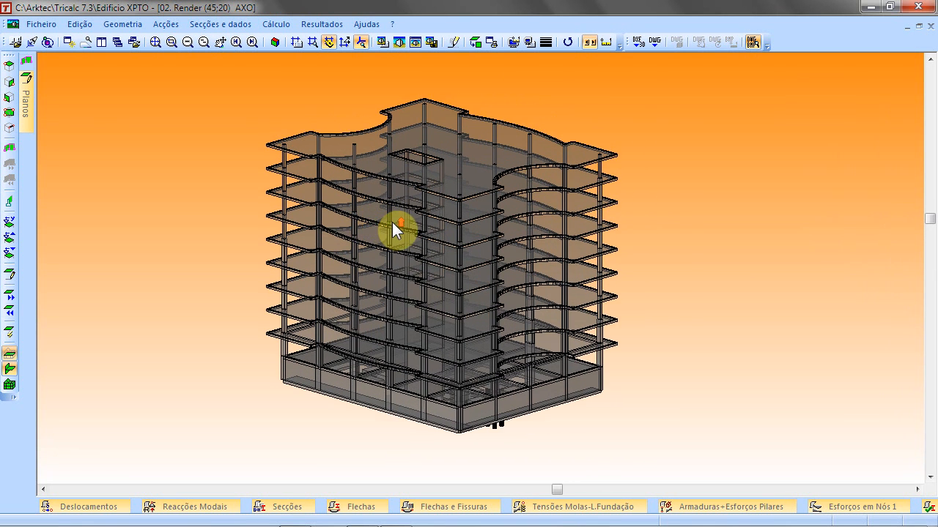
scroll(393, 230, "up", 2)
left_click(321, 24)
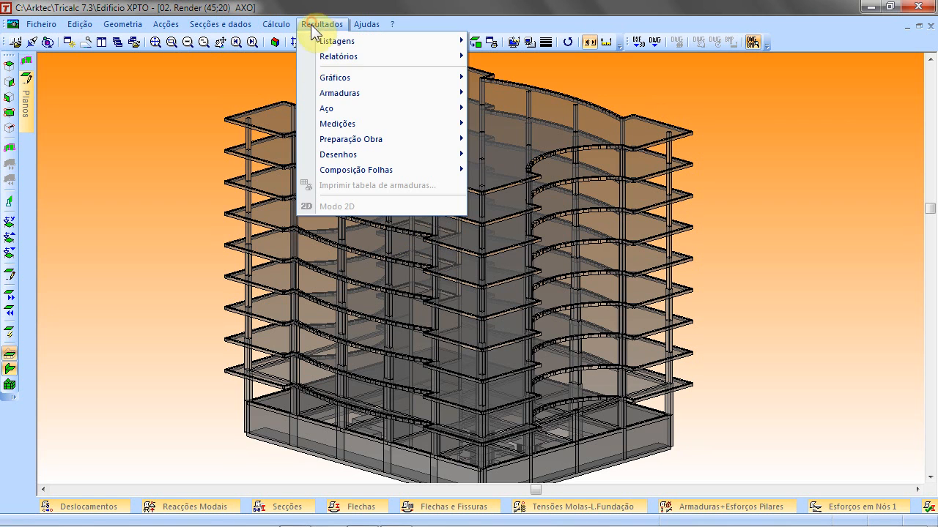
mouse_move(411, 79)
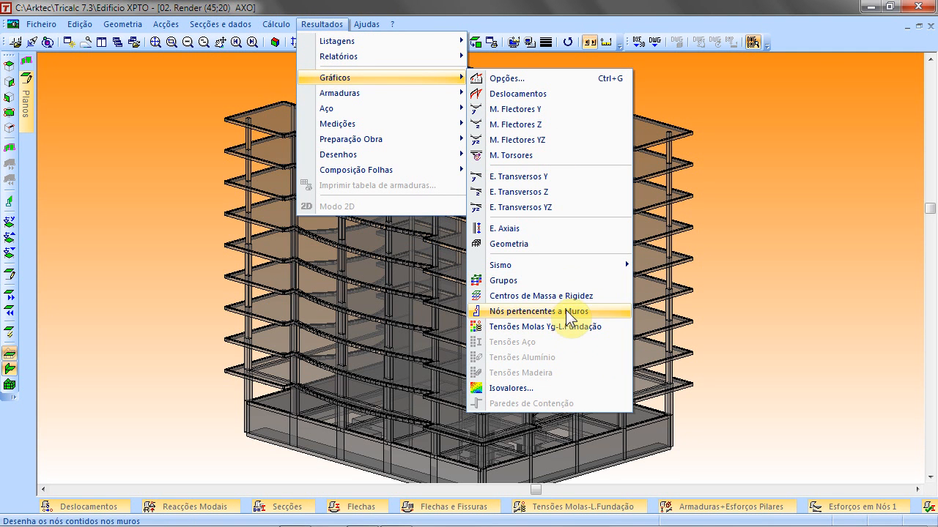
mouse_move(580, 268)
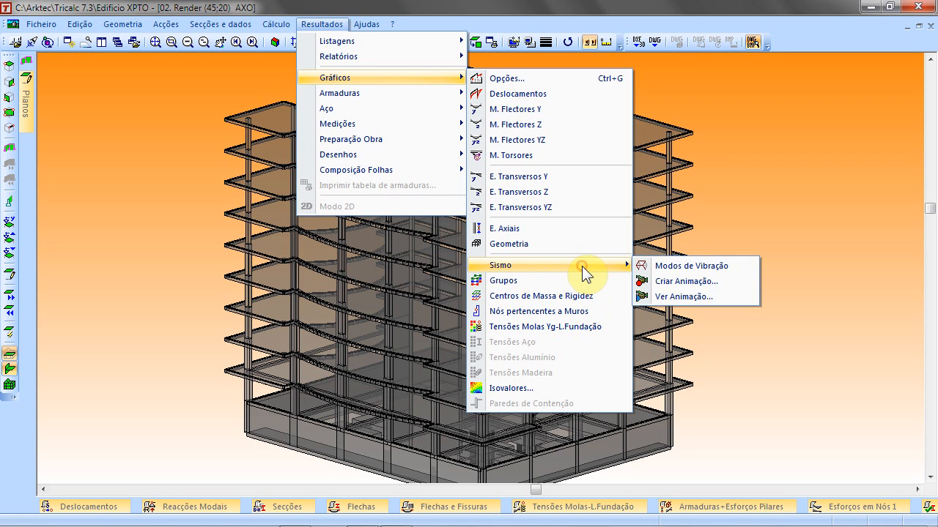
left_click(701, 282)
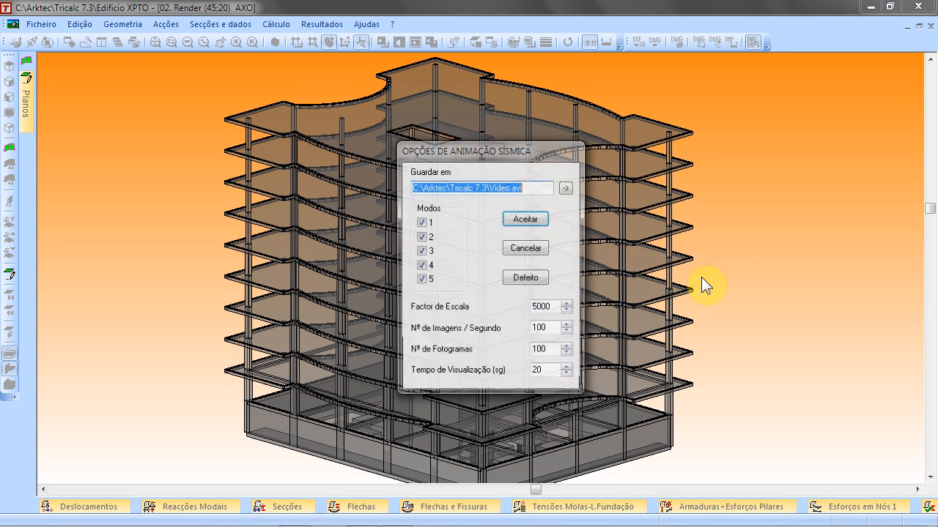
- Try to generate the seismic animation Video.avi for modes 1 to 5 with default options and full-frame video, and stop the generation partway
left_click(537, 279)
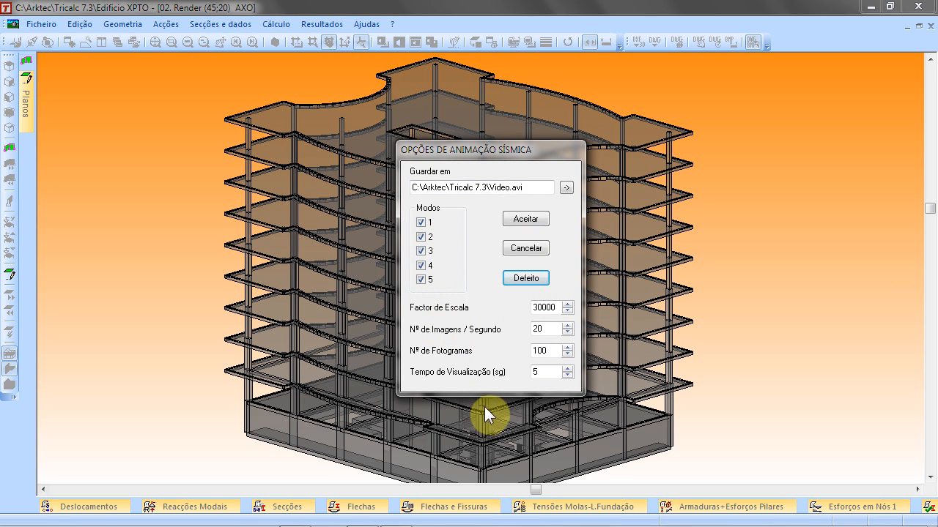
left_click(528, 219)
left_click(549, 311)
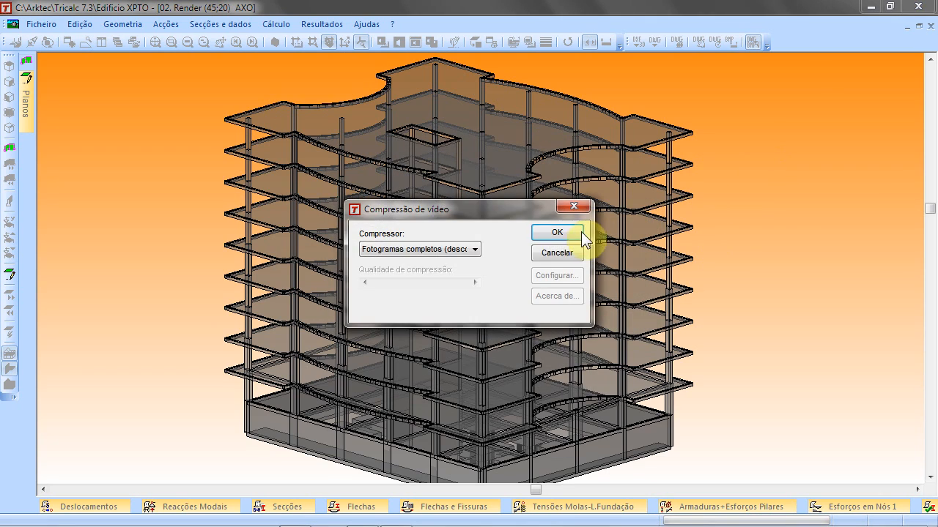
left_click(582, 232)
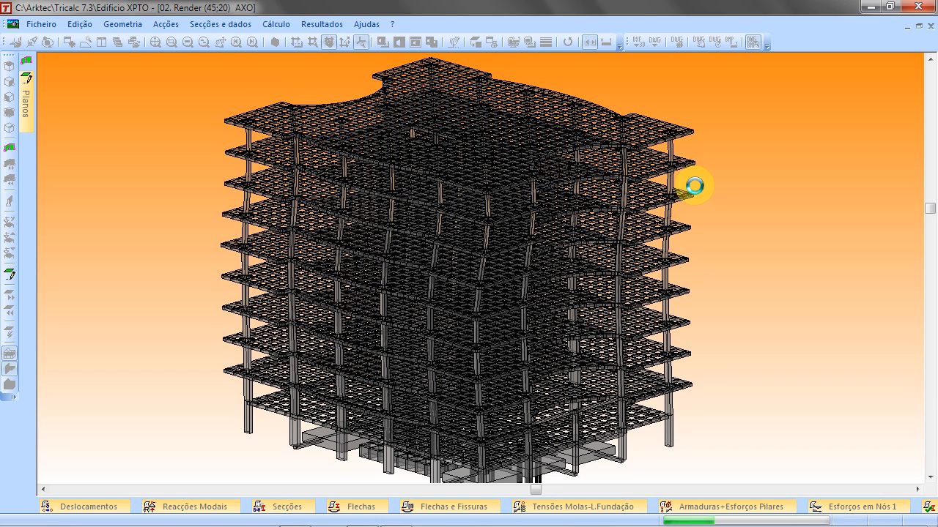
key("Escape")
left_click(557, 300)
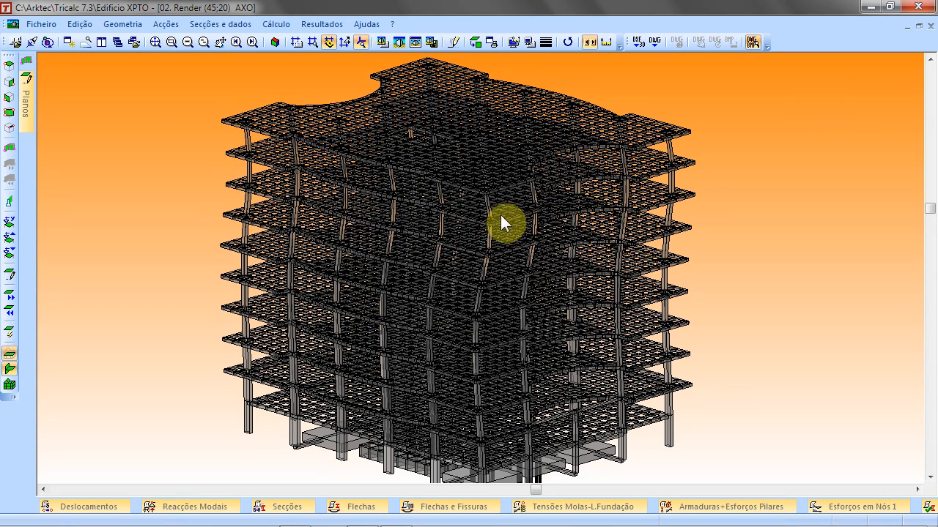
- Restore the preset axonometric perspective and show only the floor plane at level 600, fitted in view
left_click(274, 42)
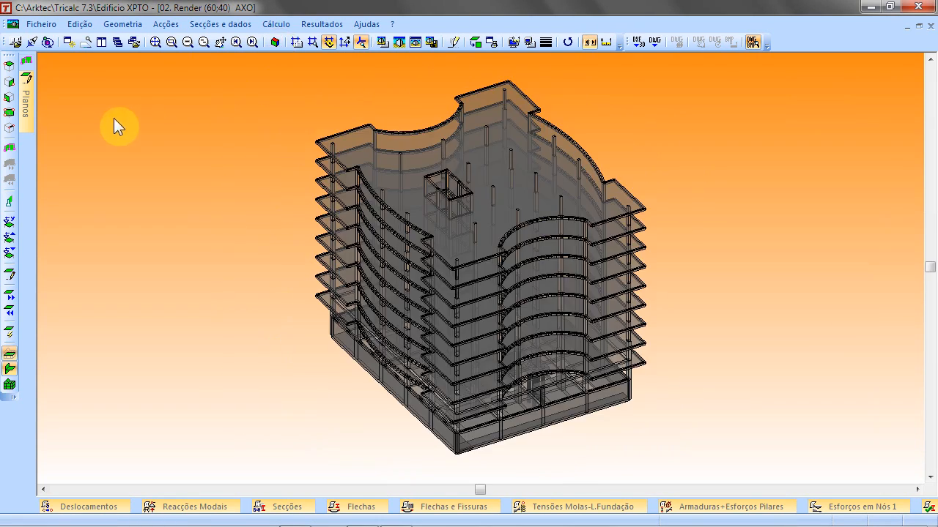
mouse_move(29, 116)
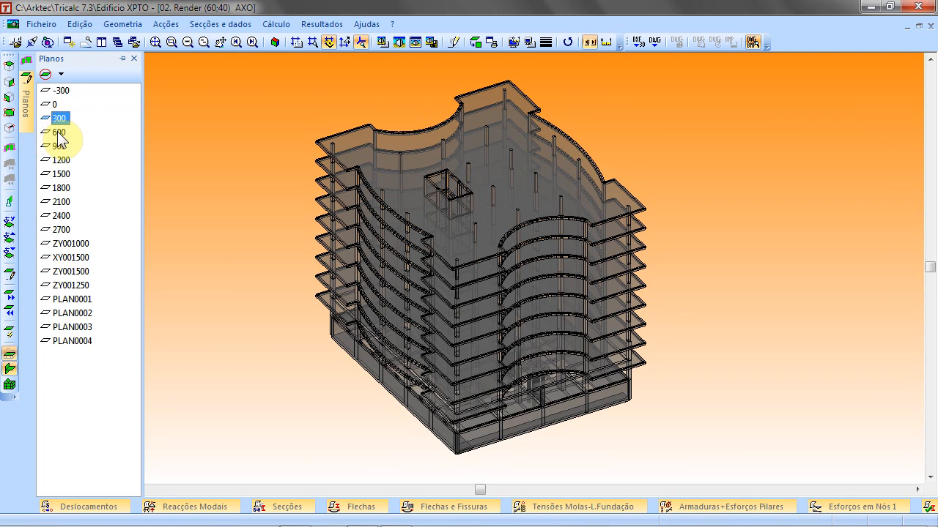
double_click(59, 132)
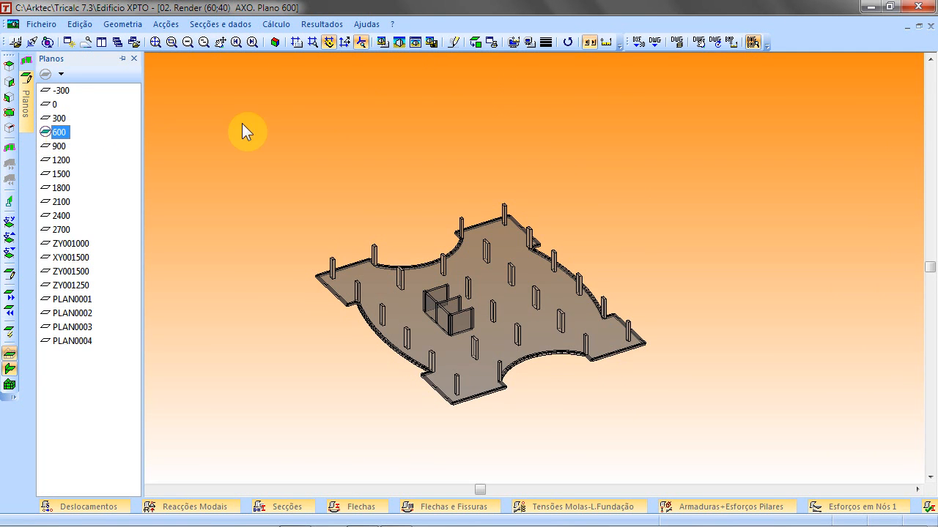
left_click(168, 45)
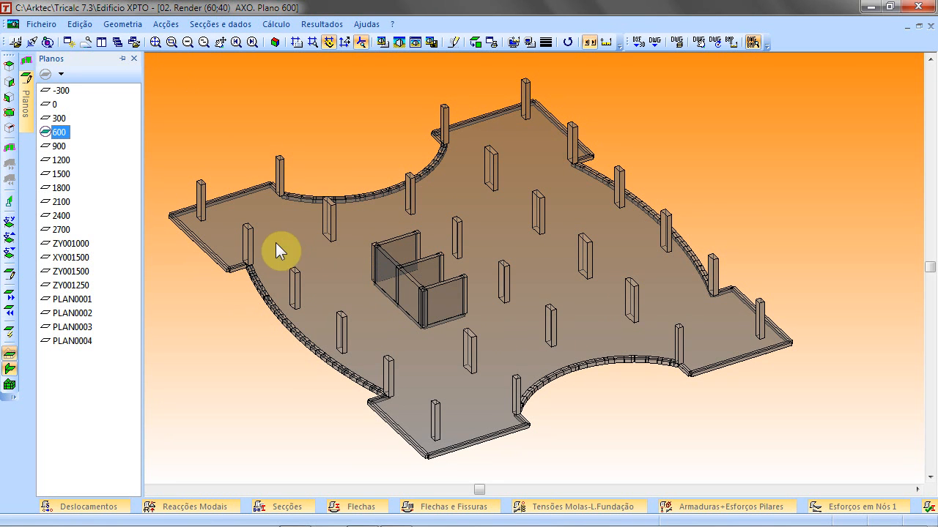
- Add vertical planes ZY001000, ZY001500 and XY001500 to the level 600 view and inspect the combined planes from another angle
left_click(87, 243)
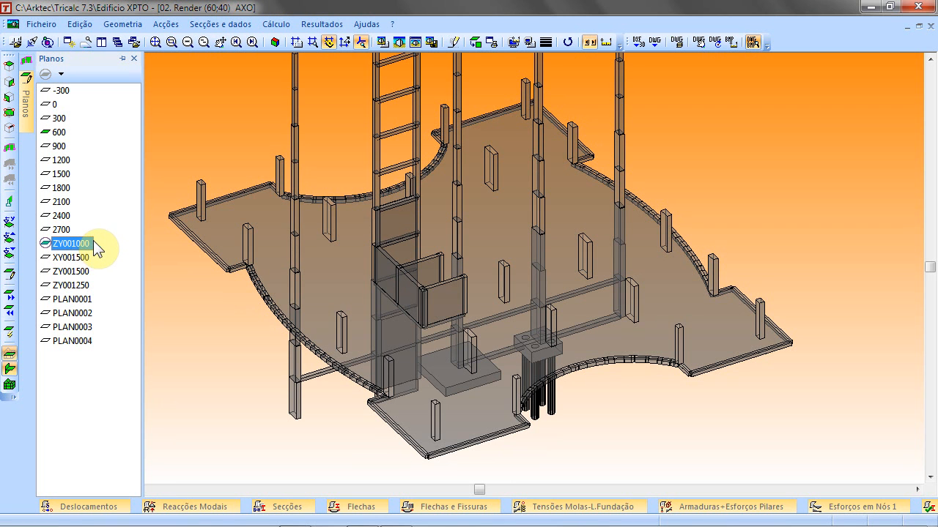
left_click(79, 271)
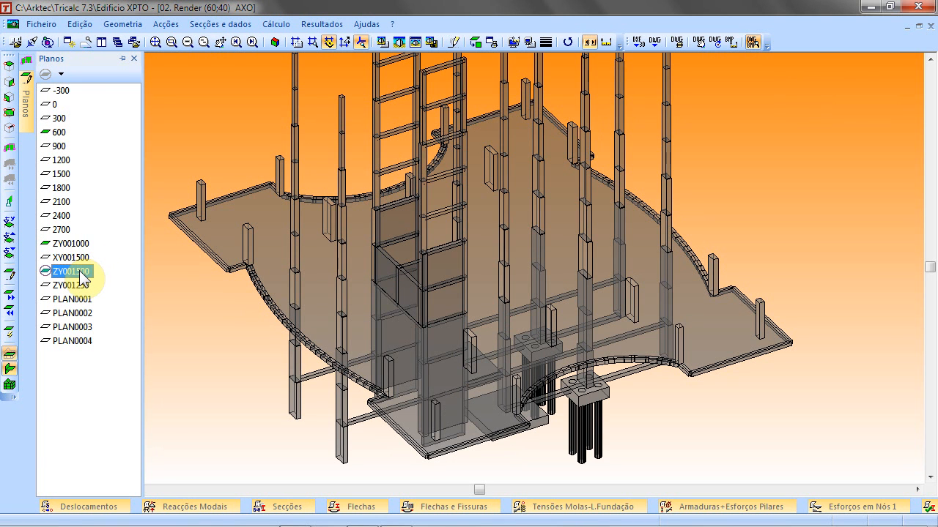
left_click(88, 257)
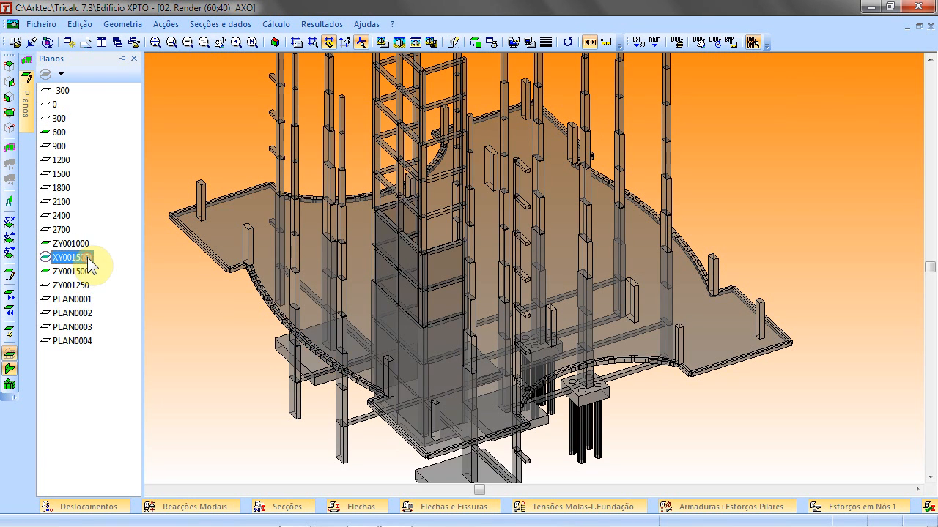
left_click(275, 43)
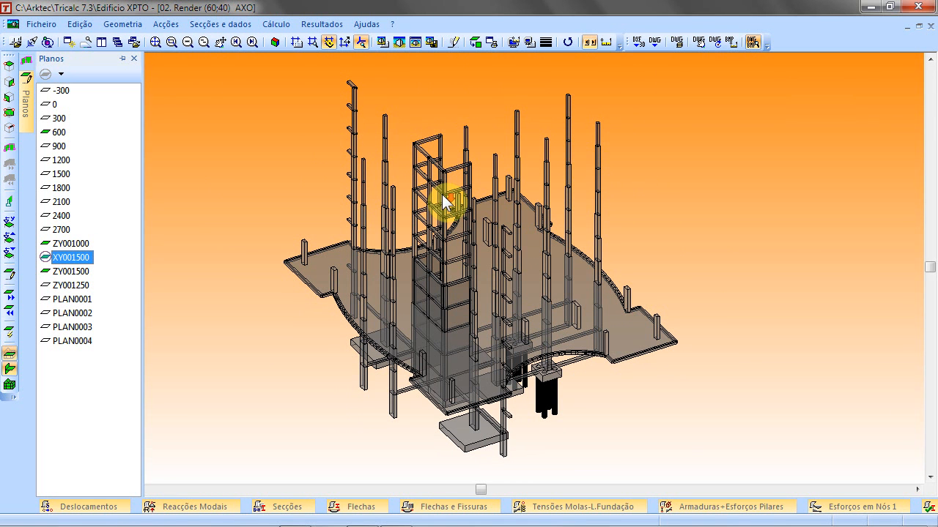
left_click(429, 239)
scroll(426, 233, "up", 13)
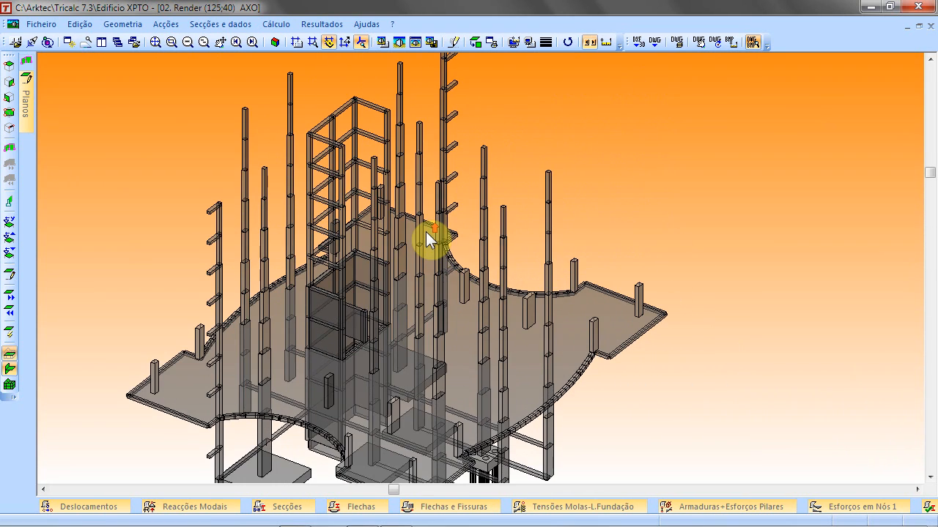
scroll(426, 234, "up", 1)
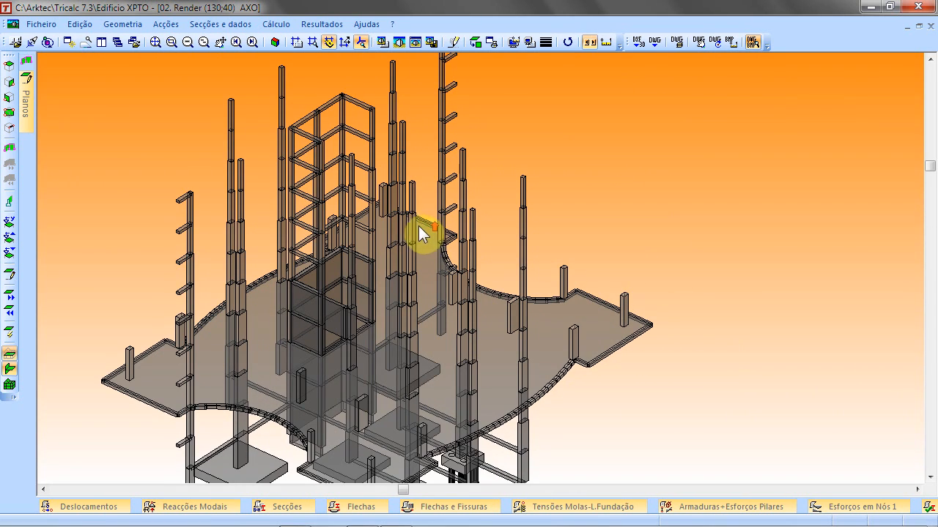
- Try to generate the seismic animation Video.AVI for modes 1 to 5 of the fitted combined planes, replacing the existing file, and stop it partway
left_click(158, 42)
left_click(322, 24)
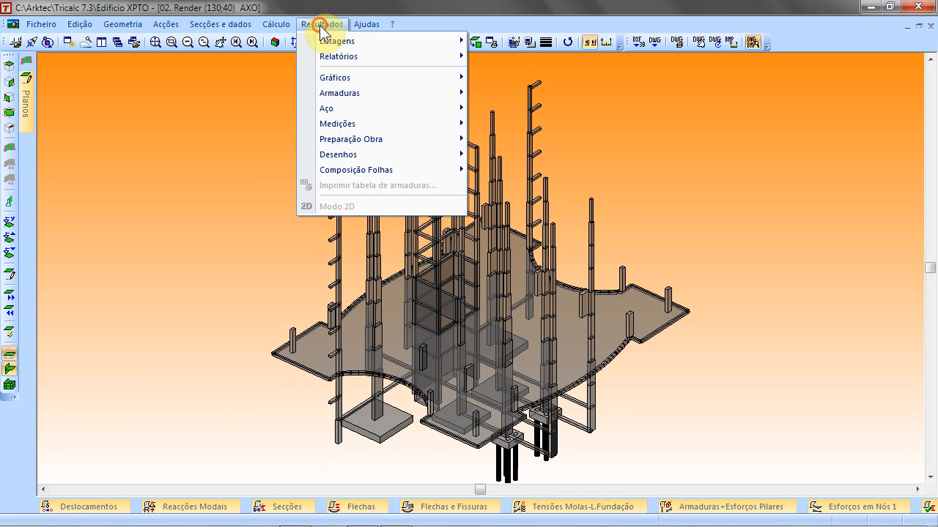
mouse_move(314, 76)
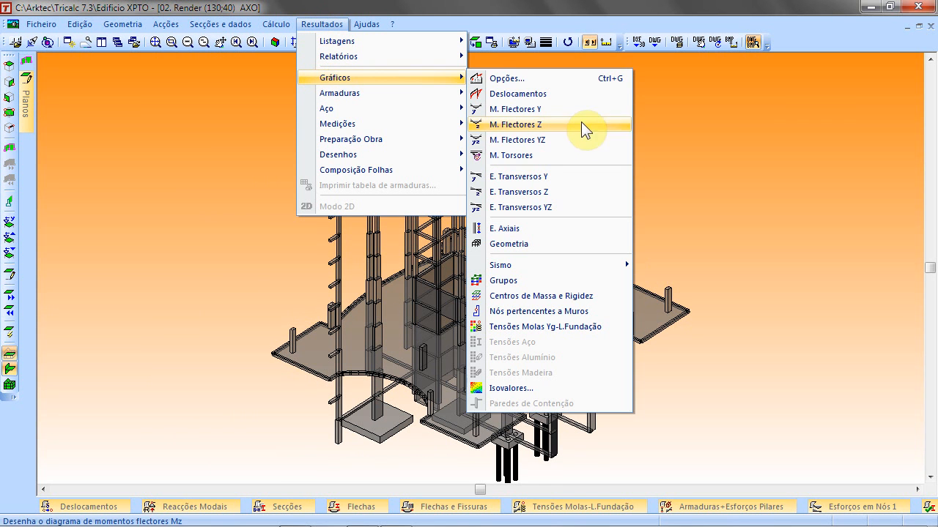
mouse_move(553, 265)
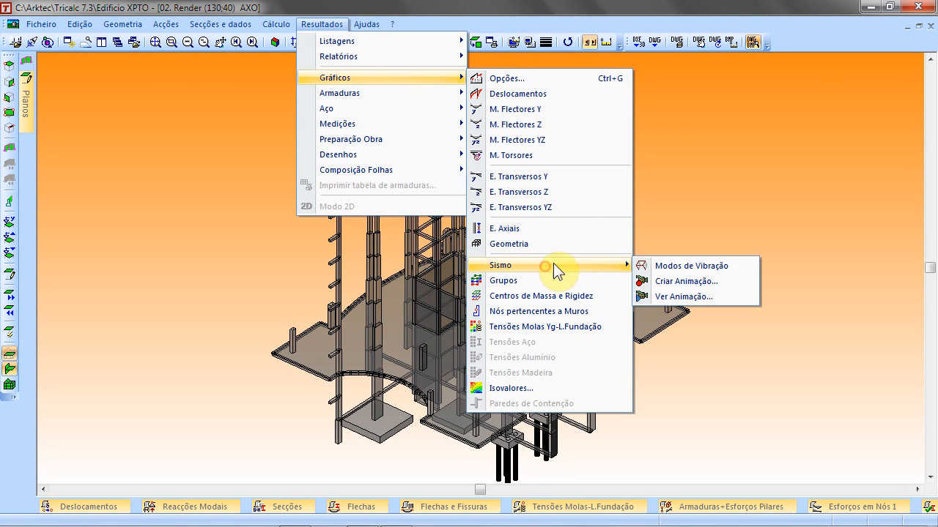
left_click(671, 280)
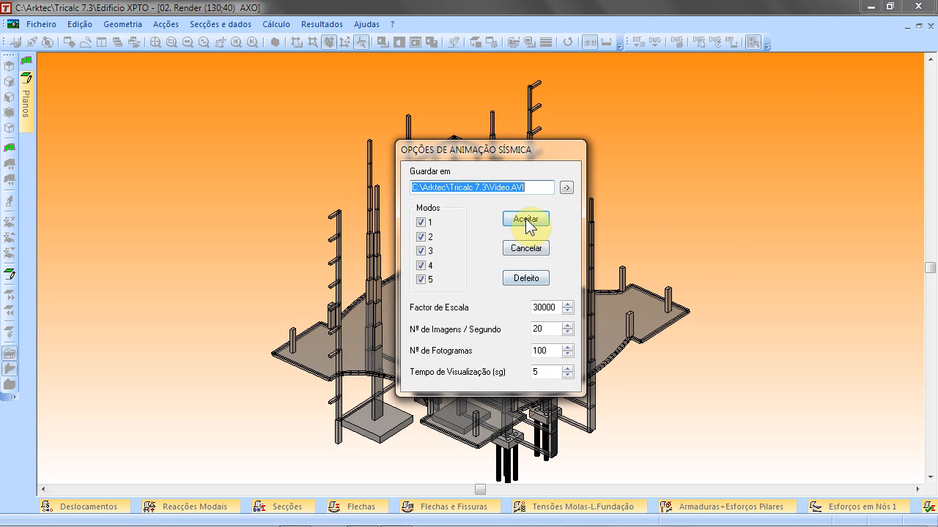
left_click(526, 221)
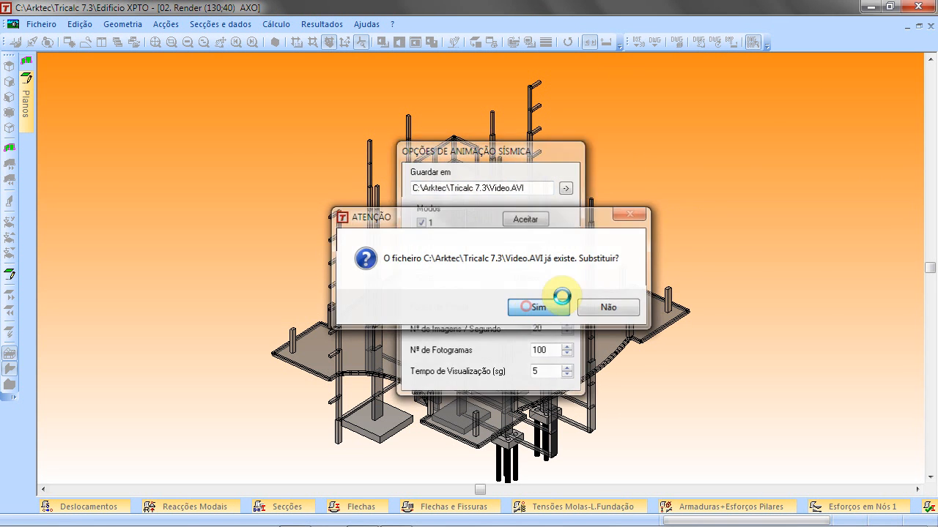
left_click(540, 305)
left_click(556, 232)
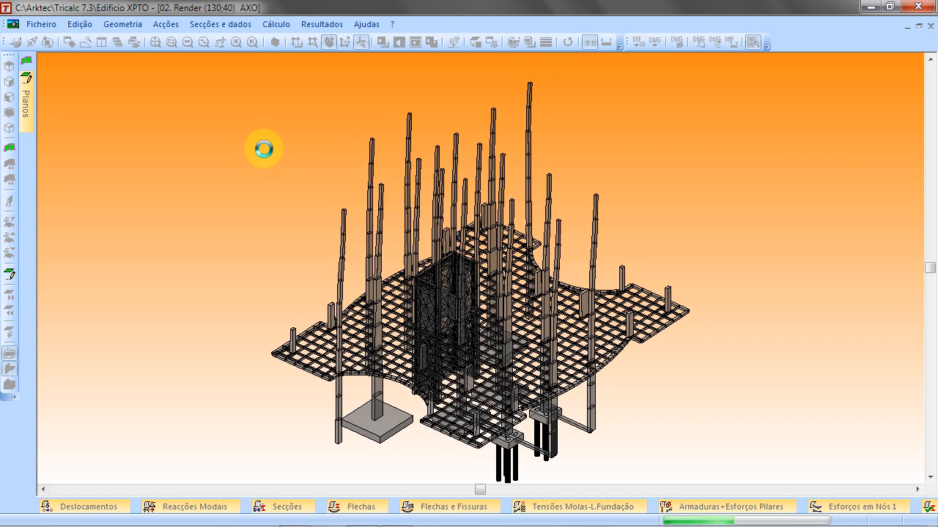
key("Escape")
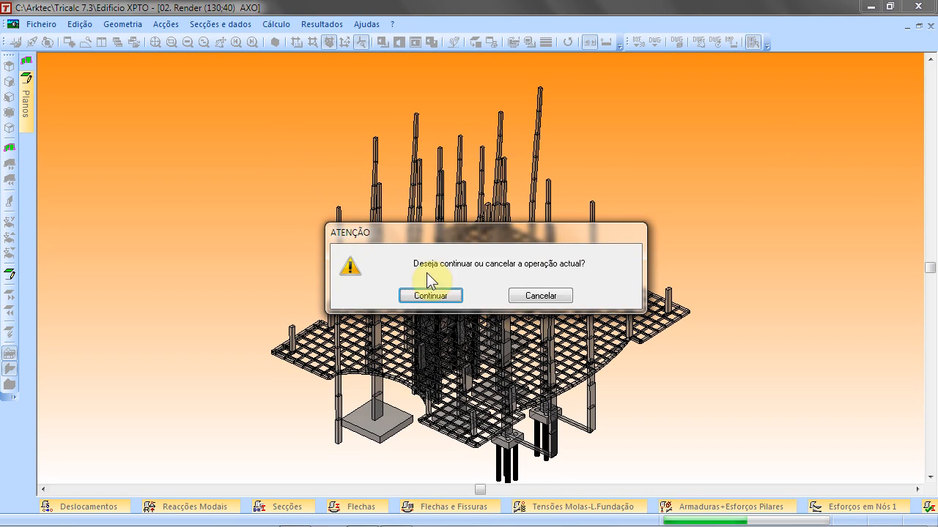
left_click(525, 295)
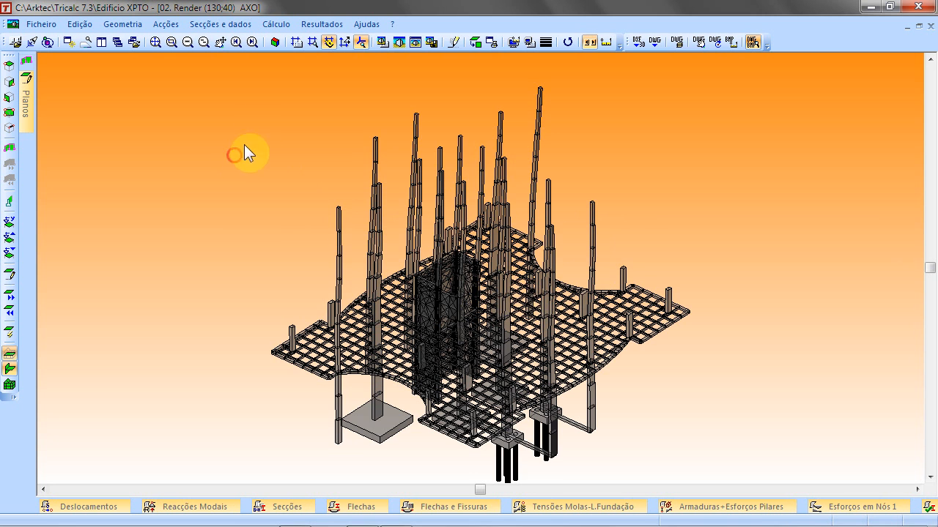
- Re-render the undeformed structure, bring back the full building and isolate the floor plane at level 300
left_click(273, 48)
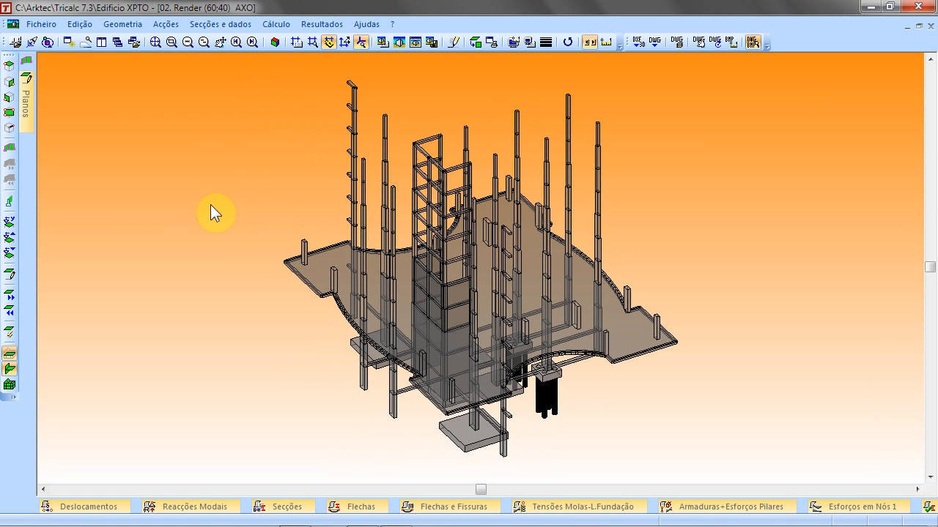
left_click(10, 384)
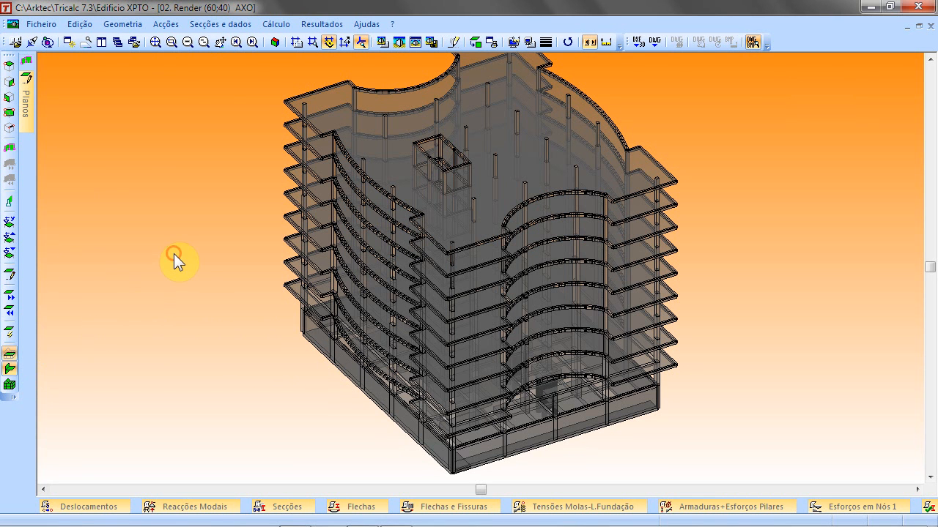
mouse_move(28, 95)
double_click(57, 118)
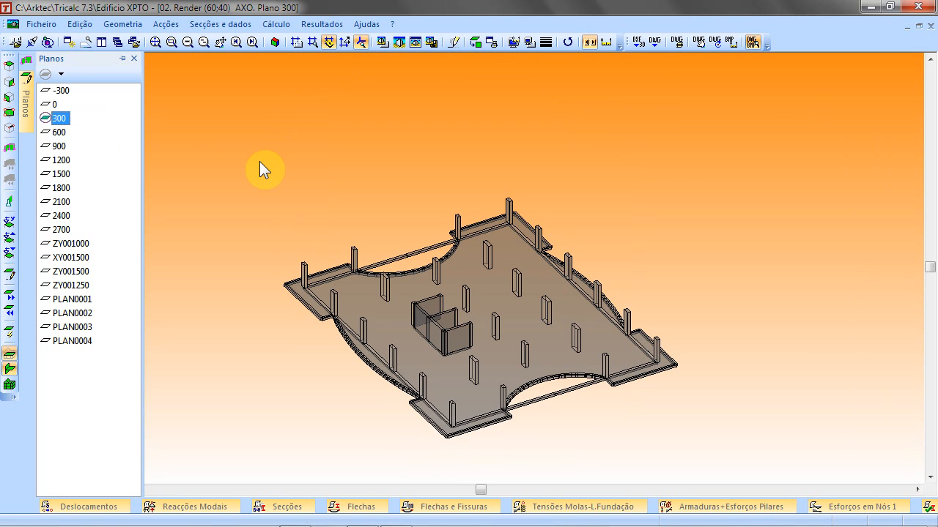
- Add the floor planes above level 300 to the view one after another, up to level 2700
key("alt+Up")
key("alt+Up")
key("alt+Up")
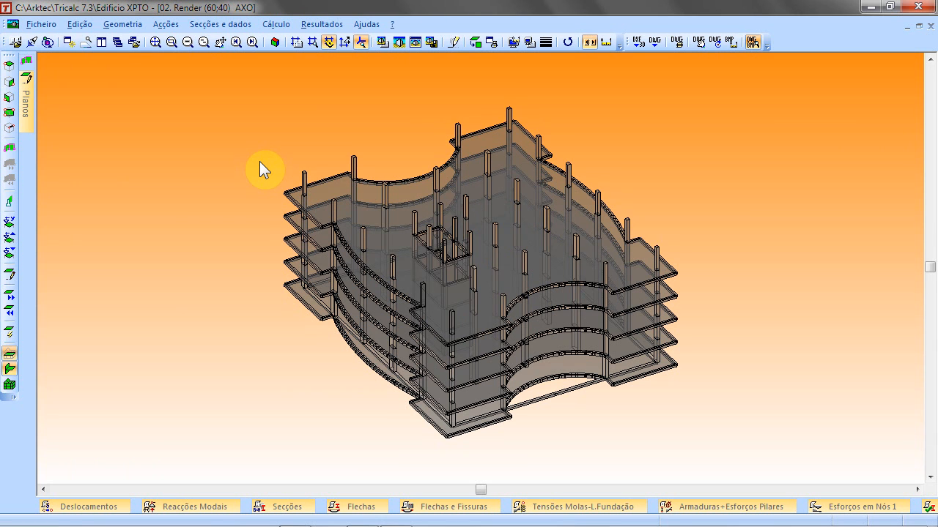
key("alt+Up")
key("alt+Up")
key("alt+Up")
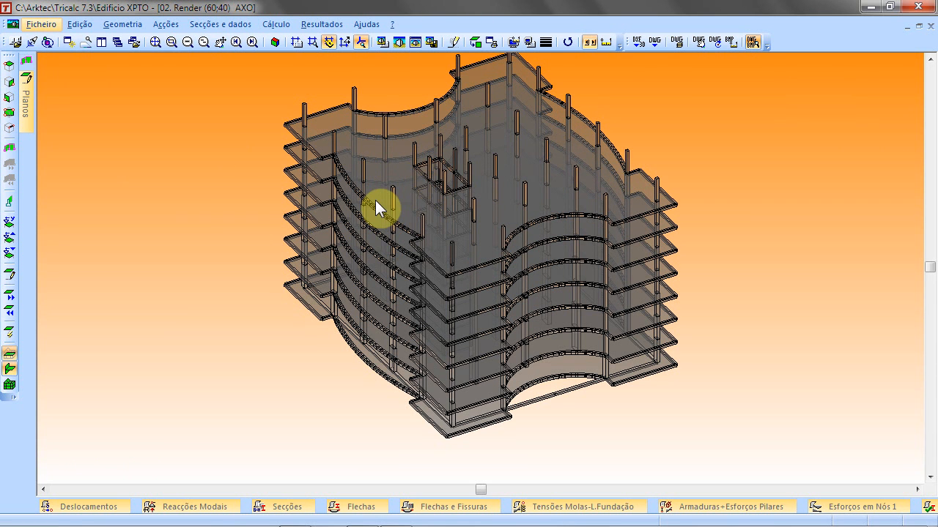
key("alt+Up")
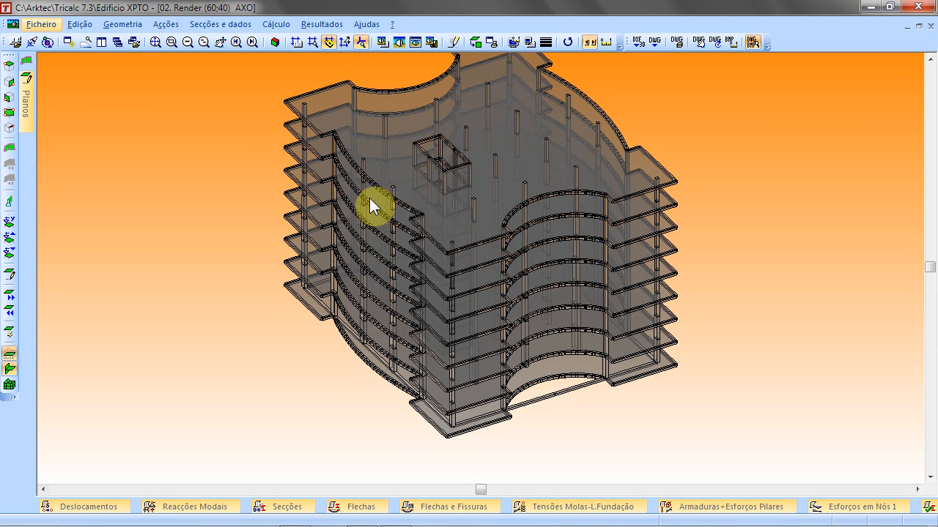
- Display the complete building fitted in view and orbit it to a lower, closer axonometric viewpoint at 40;20
left_click(9, 385)
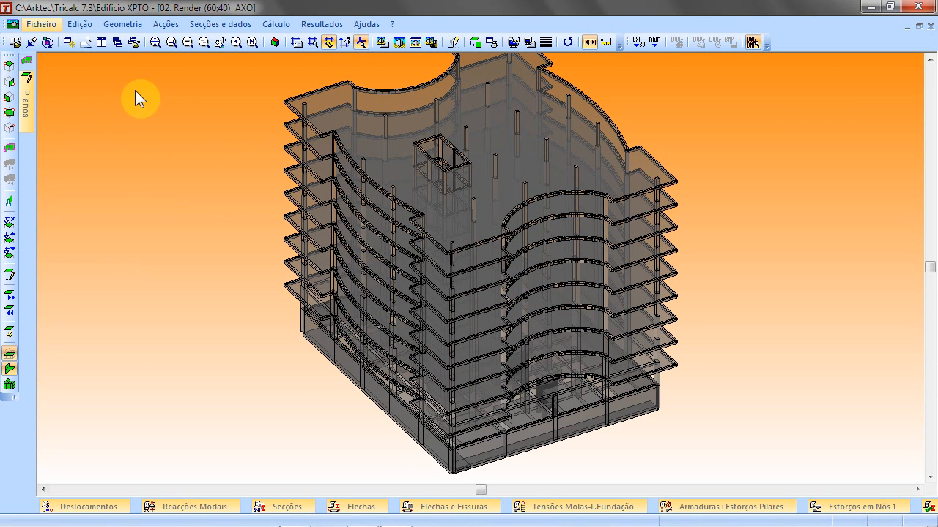
left_click(158, 43)
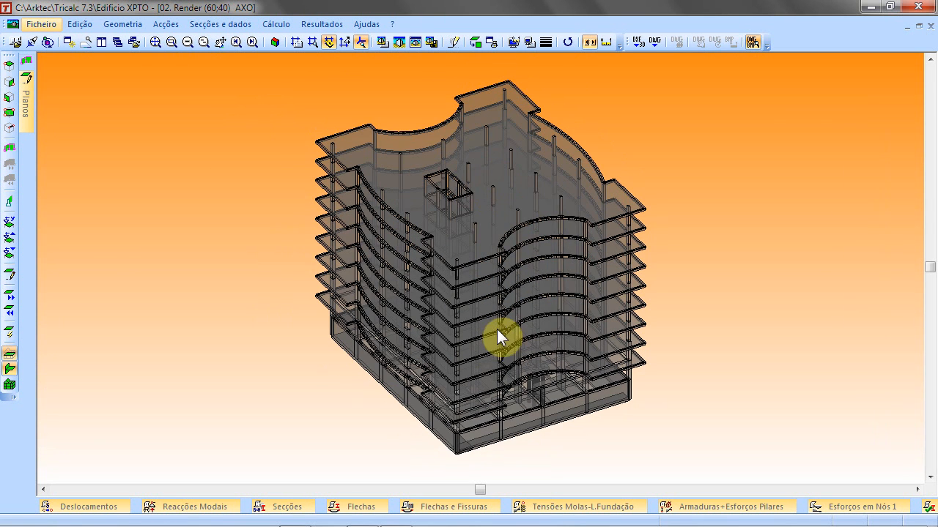
left_click(380, 253)
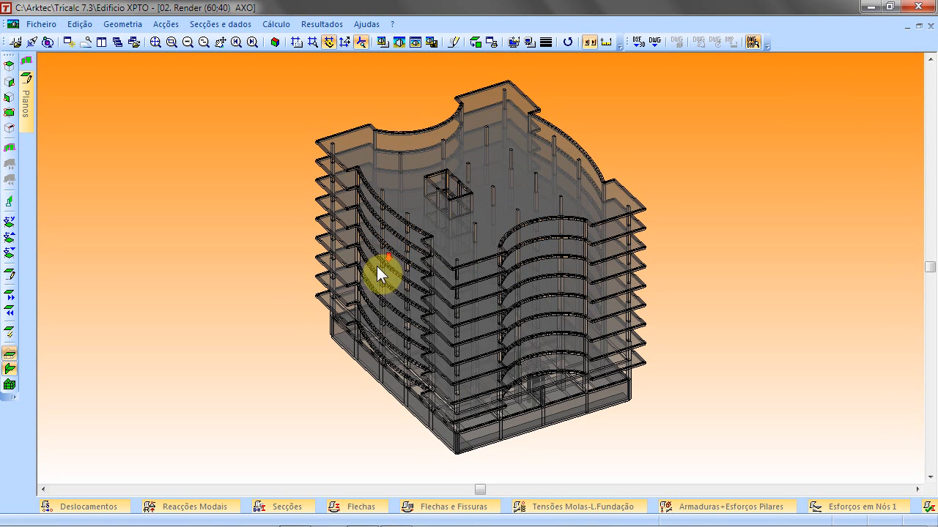
scroll(378, 268, "down", 3)
scroll(379, 268, "up", 5)
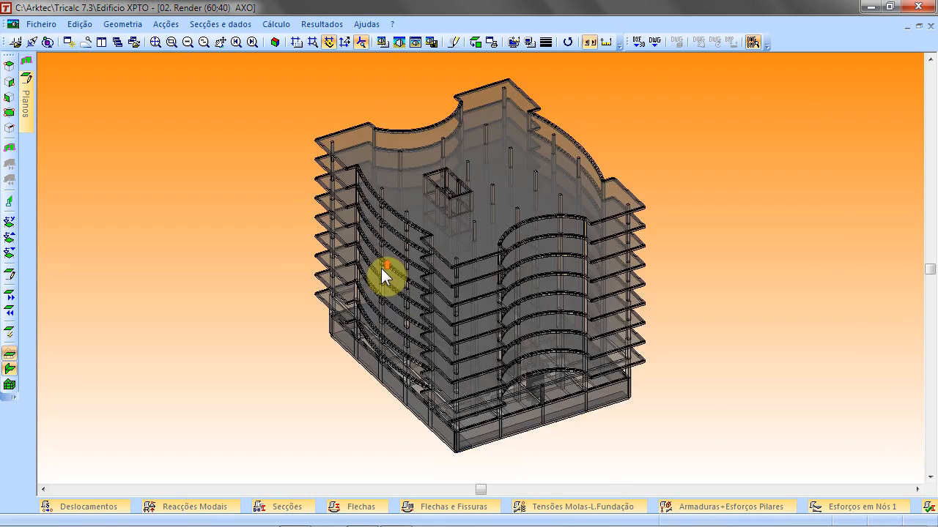
scroll(383, 276, "up", 3)
middle_click_drag(385, 272, 385, 241)
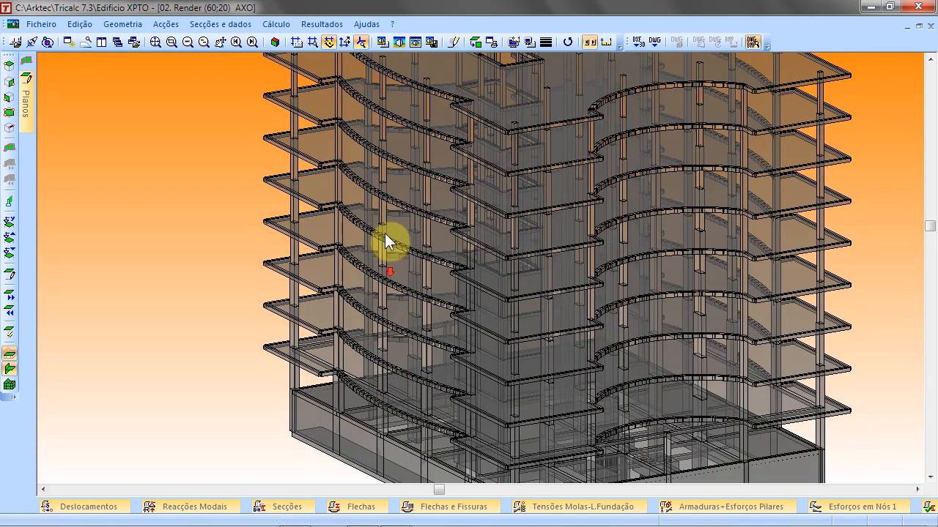
scroll(386, 239, "down", 4)
scroll(386, 239, "up", 3)
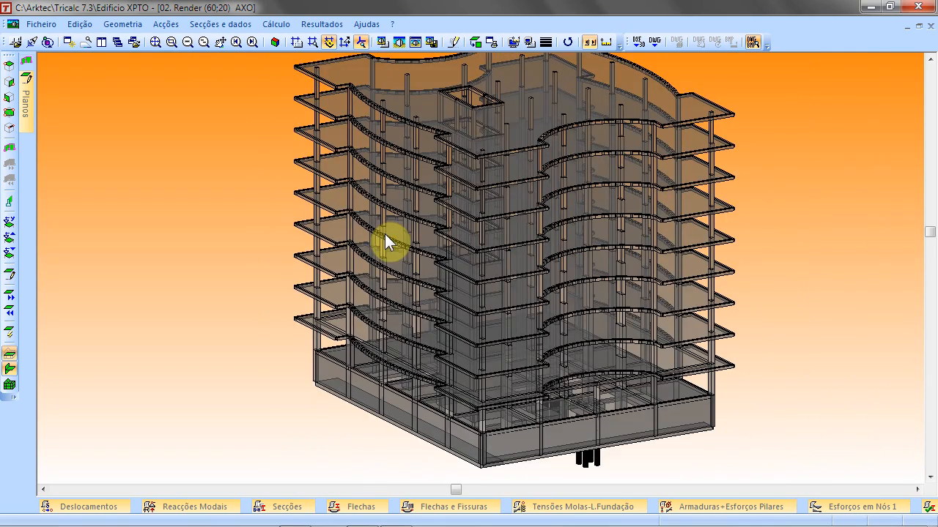
key("Right")
middle_click_drag(406, 184, 396, 211)
scroll(395, 211, "up", 1)
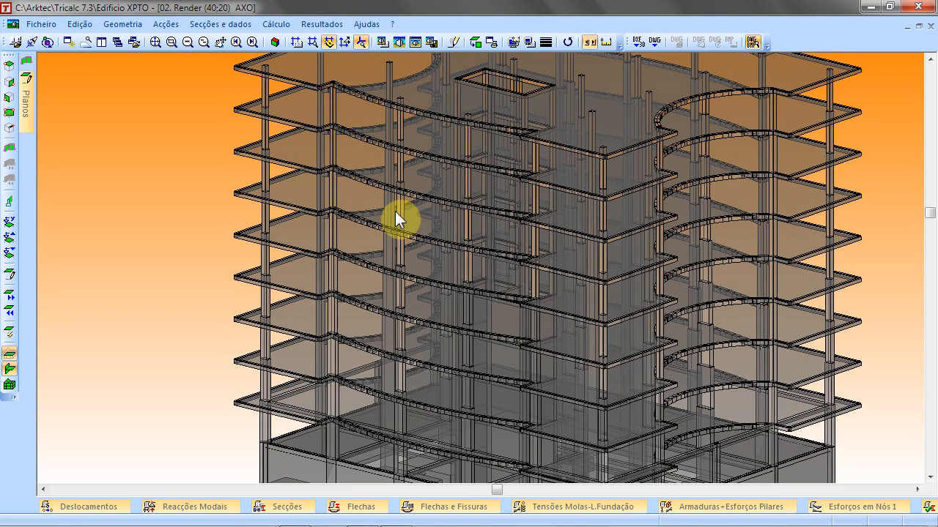
scroll(394, 218, "down", 1)
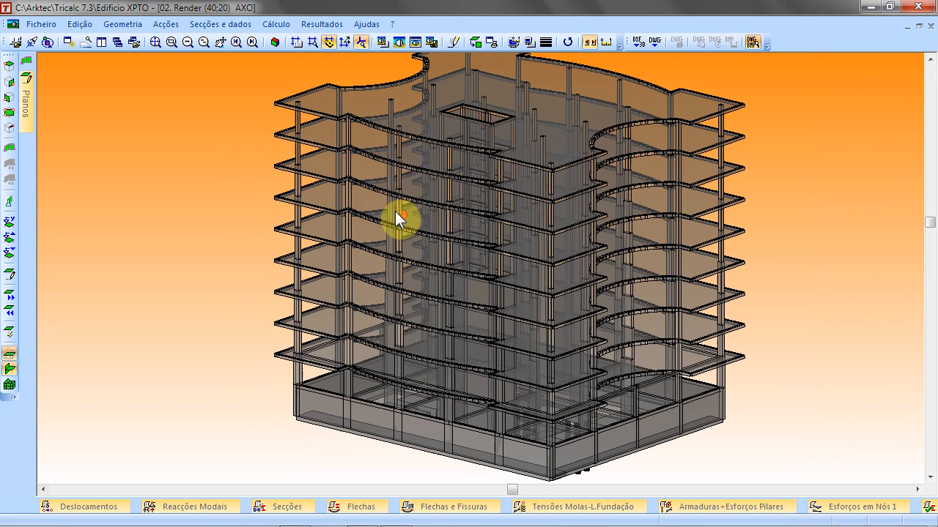
- Try to generate the whole building's seismic animation Video.AVI for modes 1 to 5, overwriting the file, stop it partway and re-render the undeformed model
left_click(322, 24)
mouse_move(344, 76)
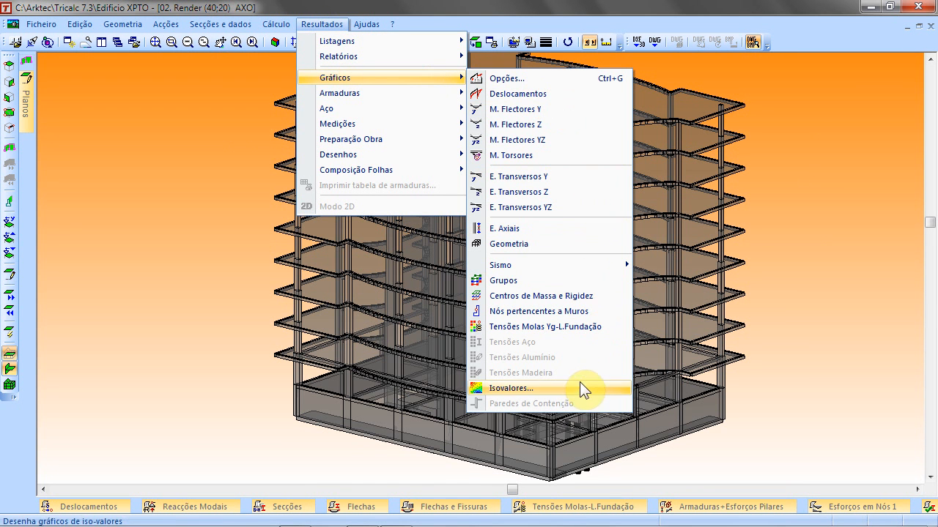
mouse_move(569, 264)
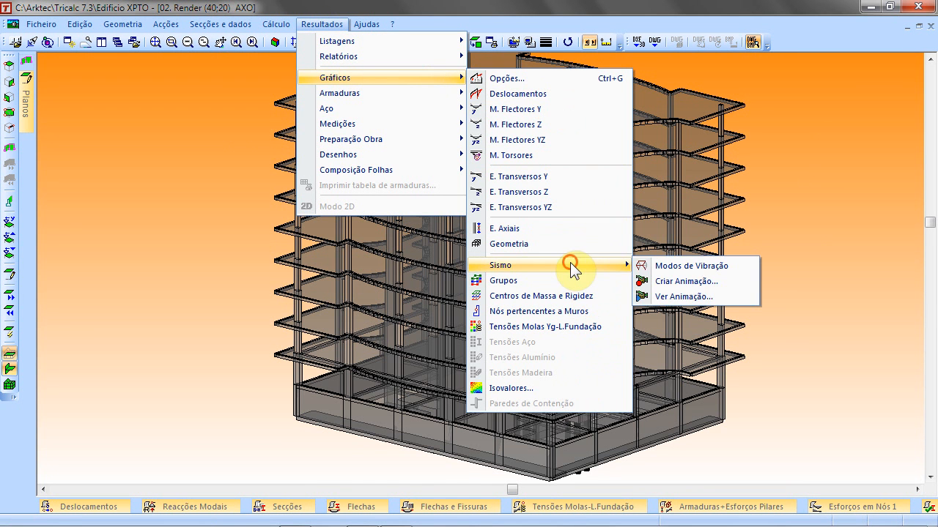
left_click(690, 283)
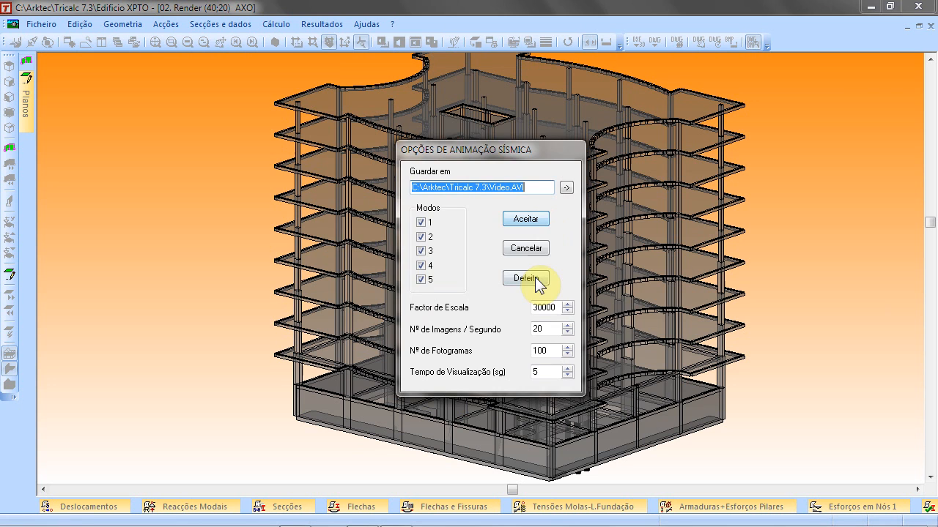
left_click(535, 221)
left_click(539, 306)
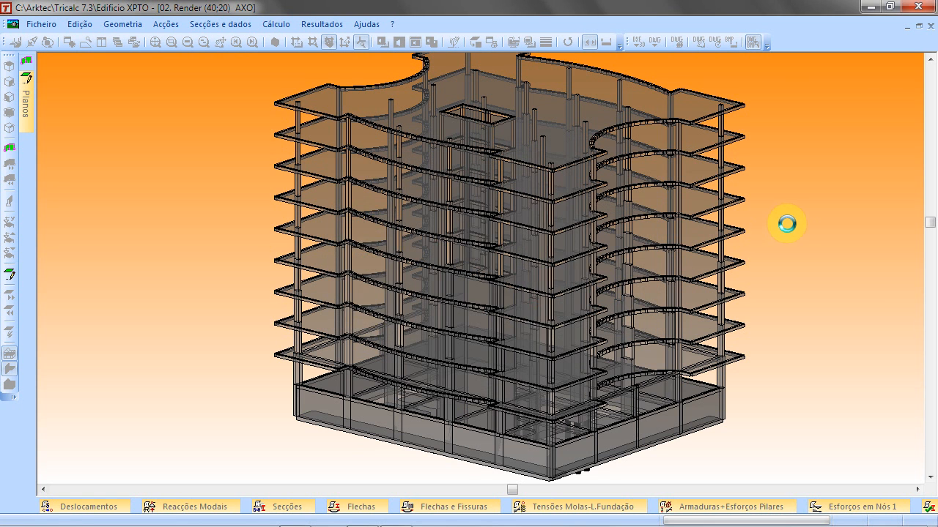
left_click(556, 234)
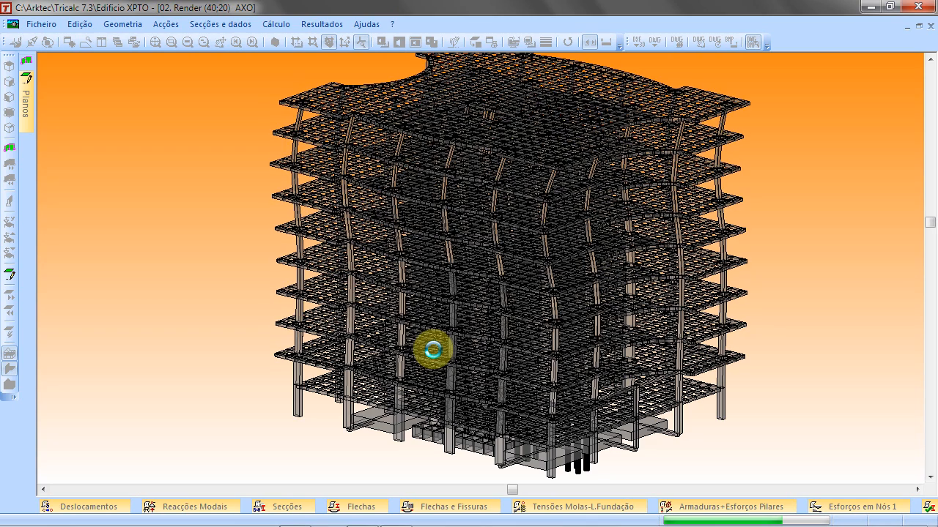
left_click(326, 280)
left_click(523, 295)
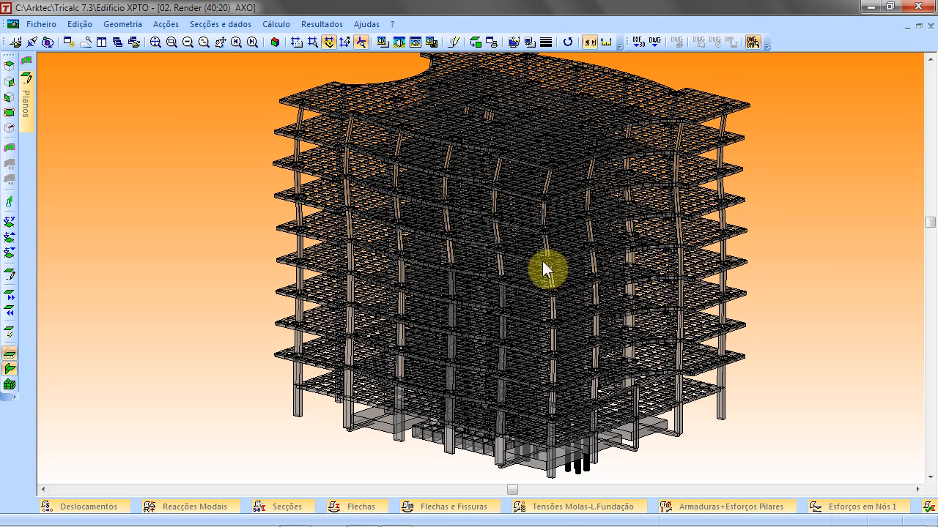
left_click(275, 42)
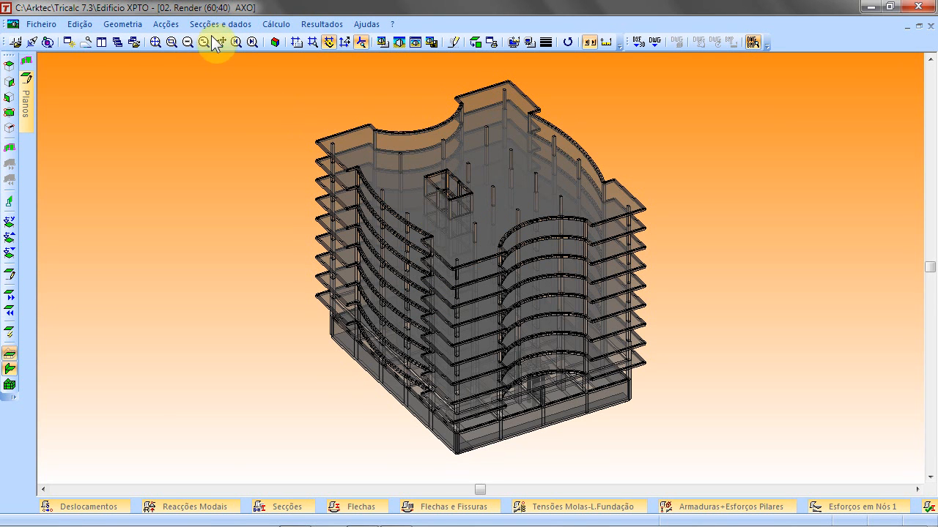
- Review the seismic regulation choices in the hypothesis combination options, select RSA Dinâmico, and close them without saving
left_click(164, 24)
left_click(195, 154)
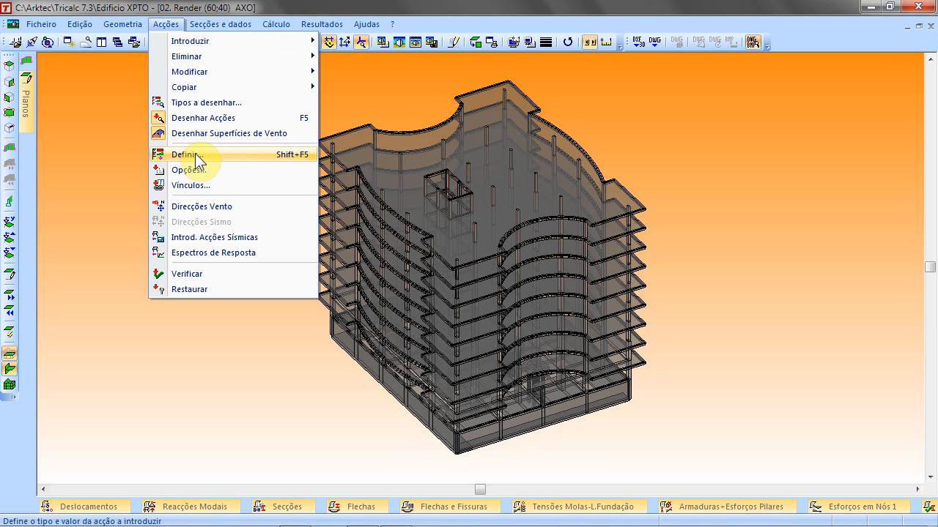
left_click(191, 169)
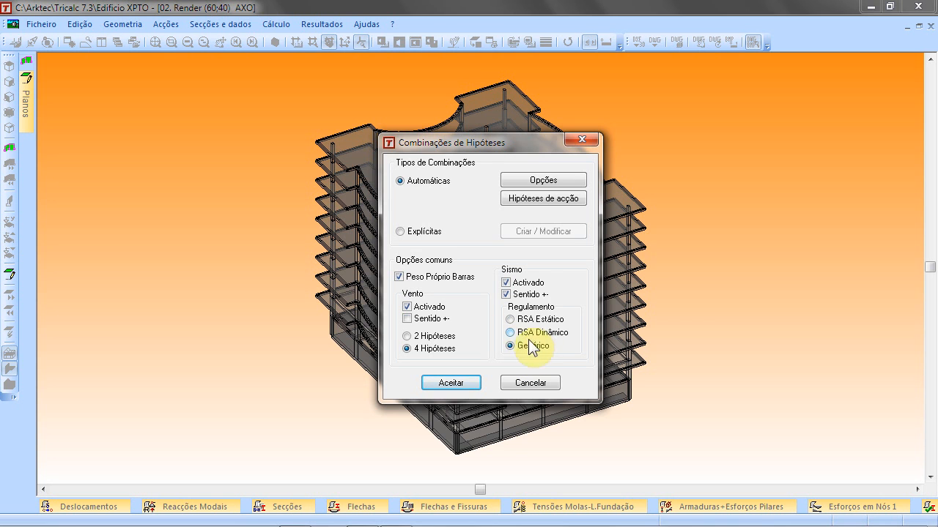
left_click(526, 334)
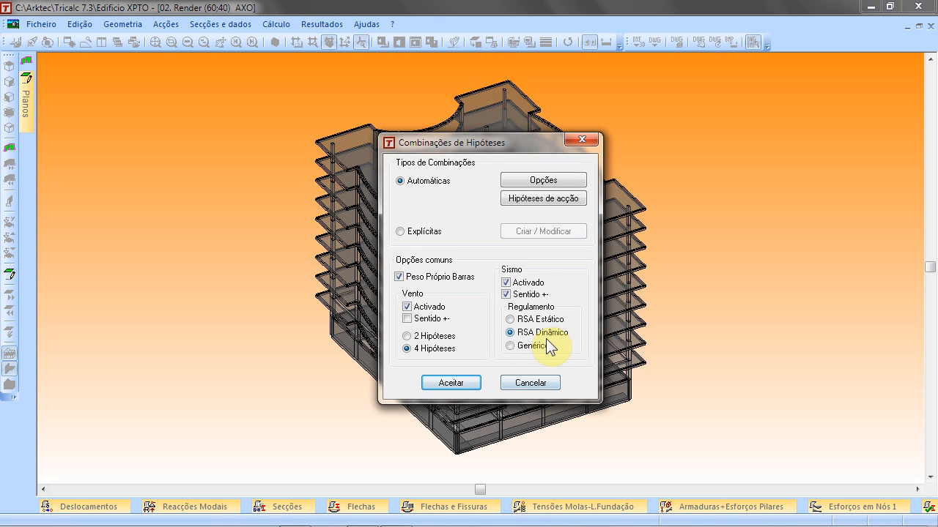
left_click(530, 382)
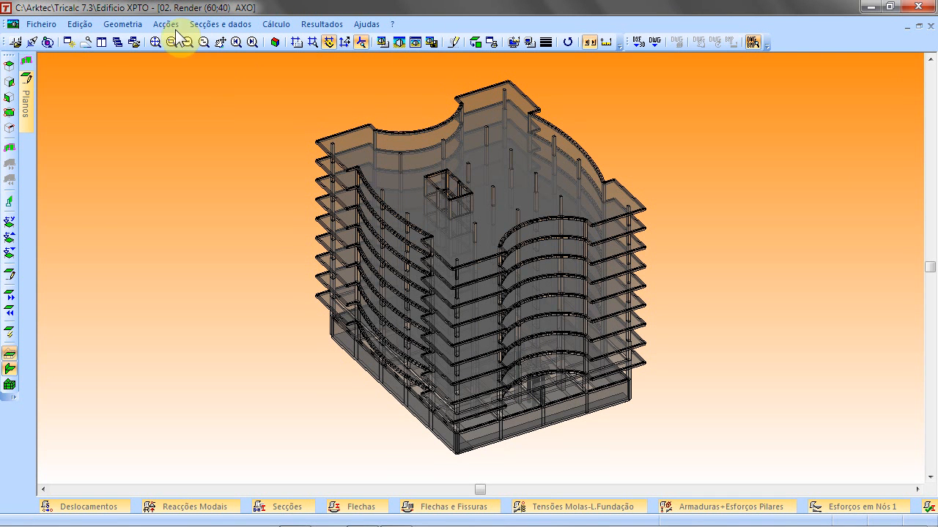
- Open the dynamic seismic action options and examine the seismic zone choices and the ground level (Cota do solo)
left_click(166, 24)
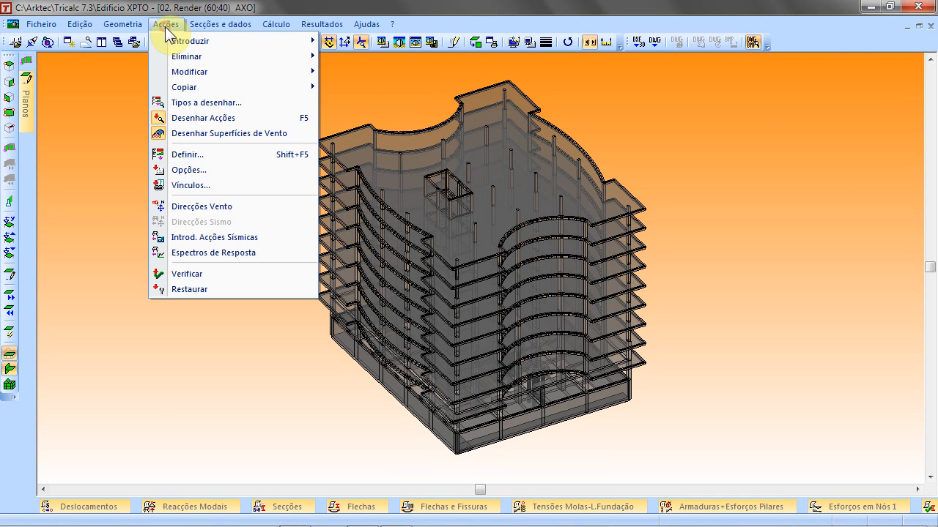
left_click(195, 154)
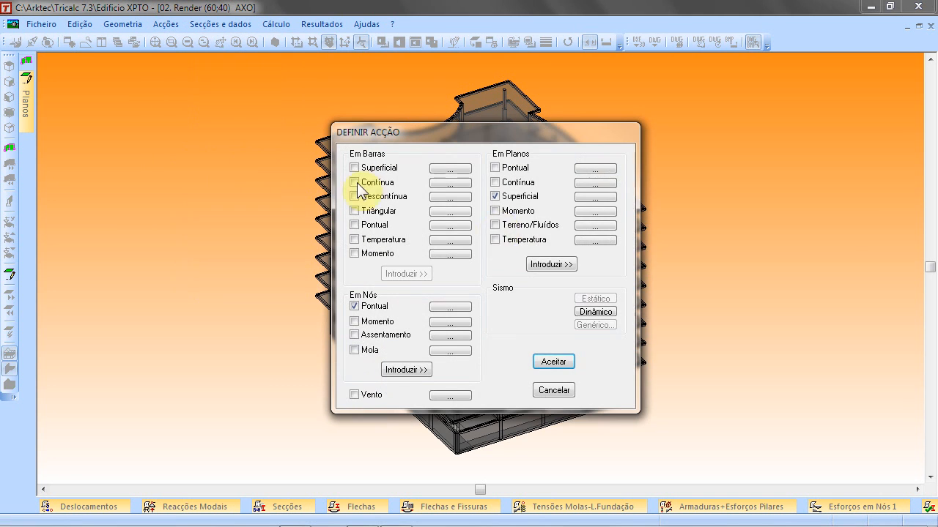
left_click(598, 315)
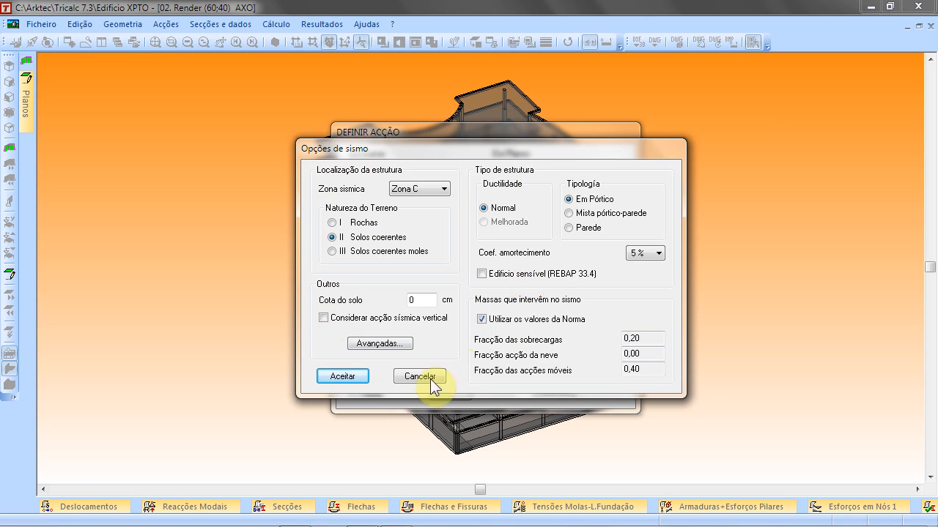
left_click_drag(482, 149, 478, 128)
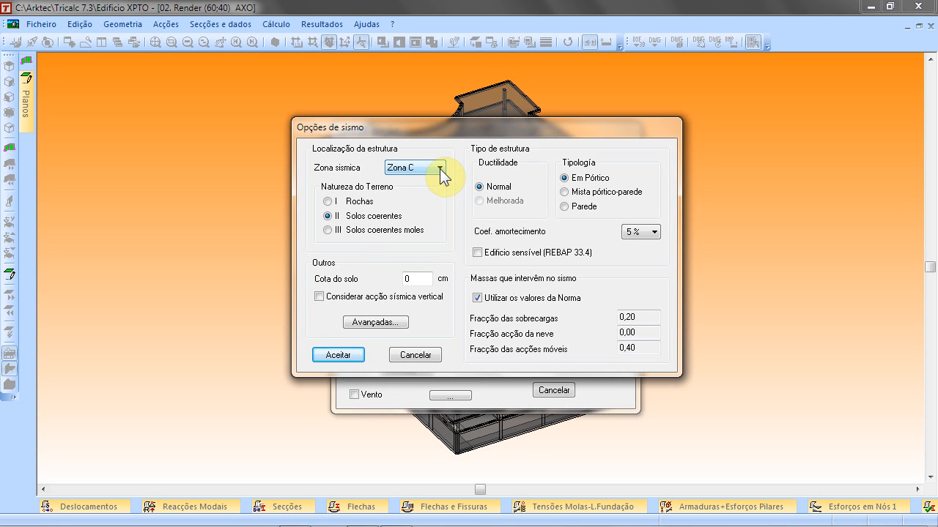
left_click(440, 168)
left_click(446, 141)
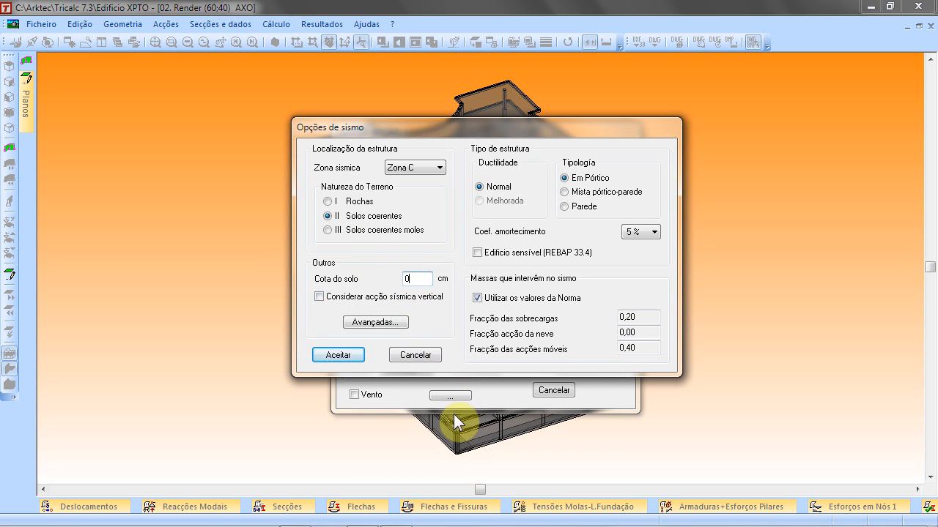
double_click(415, 278)
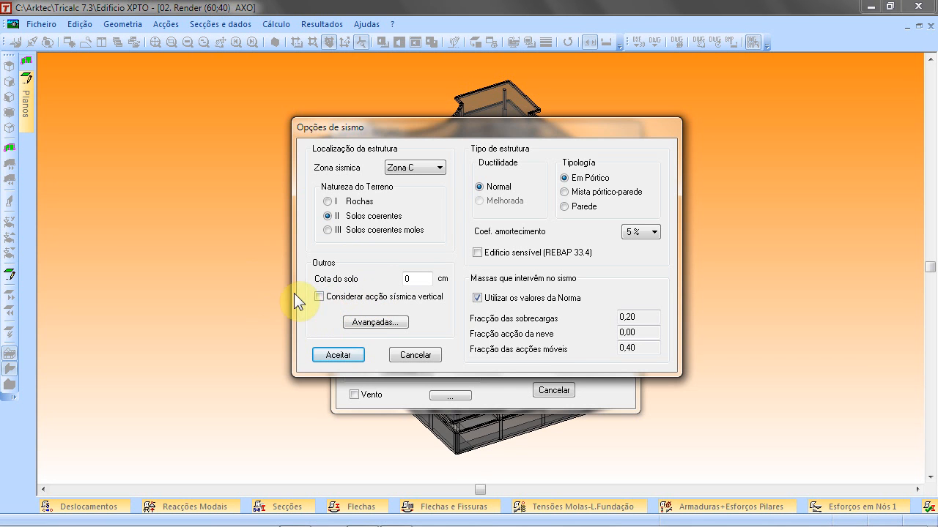
- Review the advanced seismic options, including the maximum effective mass percentage to consider, and accept them as they are
left_click(381, 323)
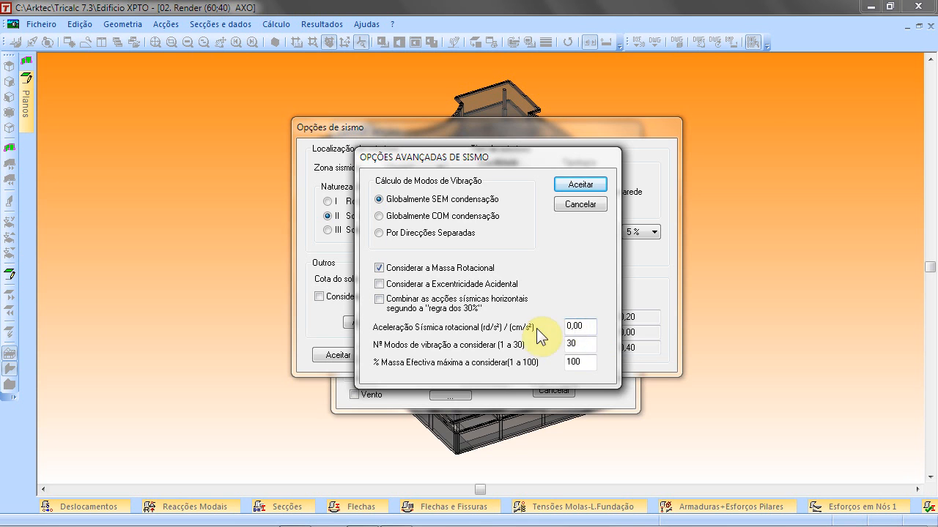
double_click(587, 364)
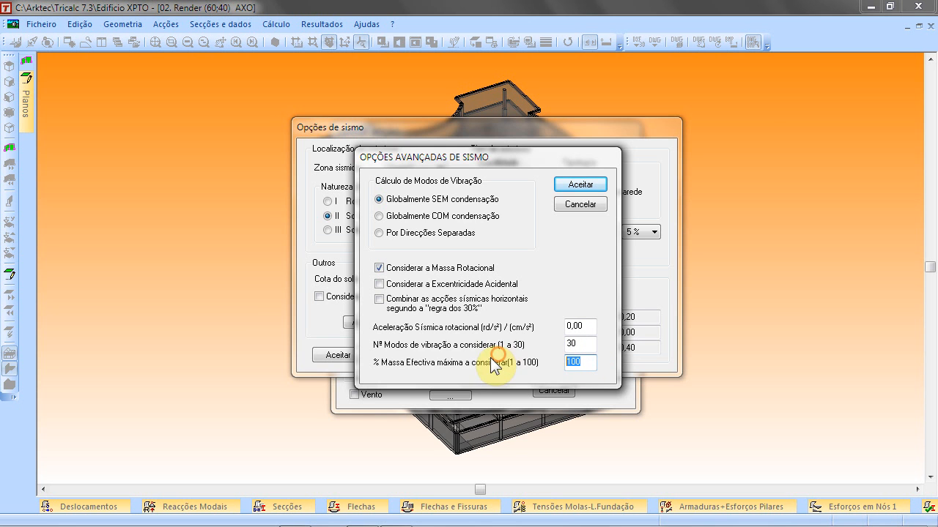
left_click(589, 187)
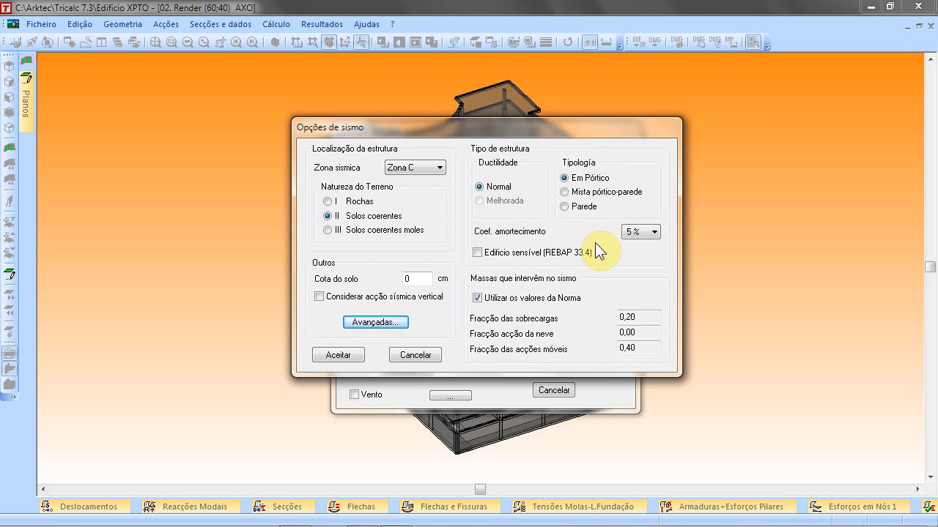
- Toggle the Edificio sensível (REBAP 33.4) option on and back off, accept the seismic options and cancel the action definition
left_click(504, 253)
left_click(504, 253)
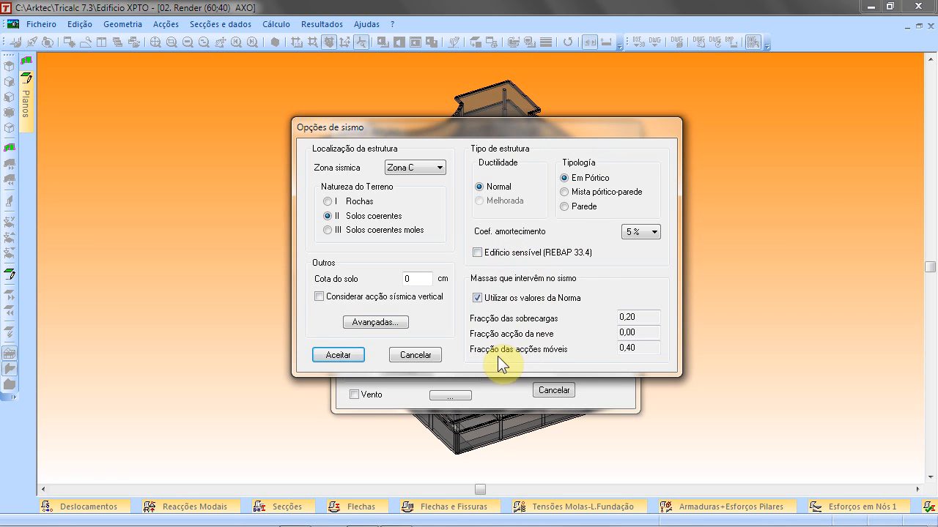
left_click(337, 354)
left_click(590, 362)
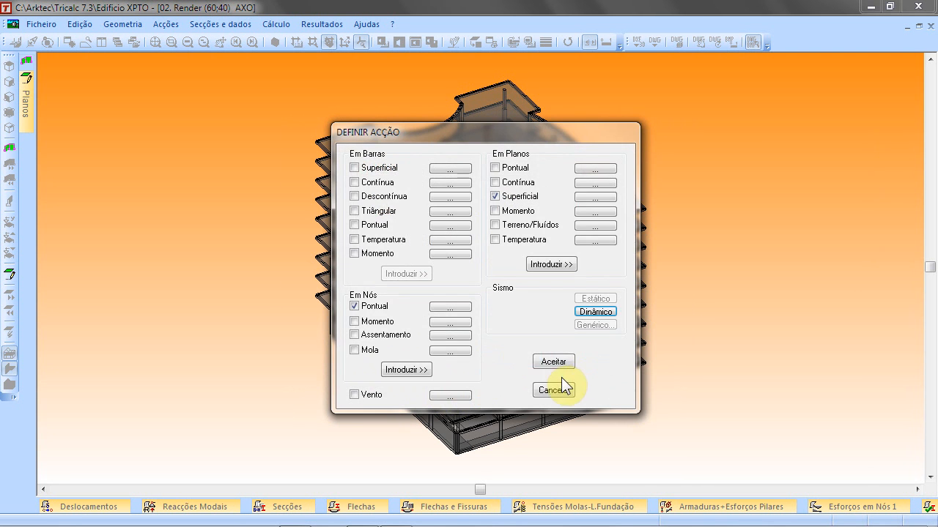
left_click(554, 390)
- Browse the available response spectra through the RSA Portugal and EN 1998 NA:Portugal entries, and close the definition without choosing another spectrum
left_click(165, 24)
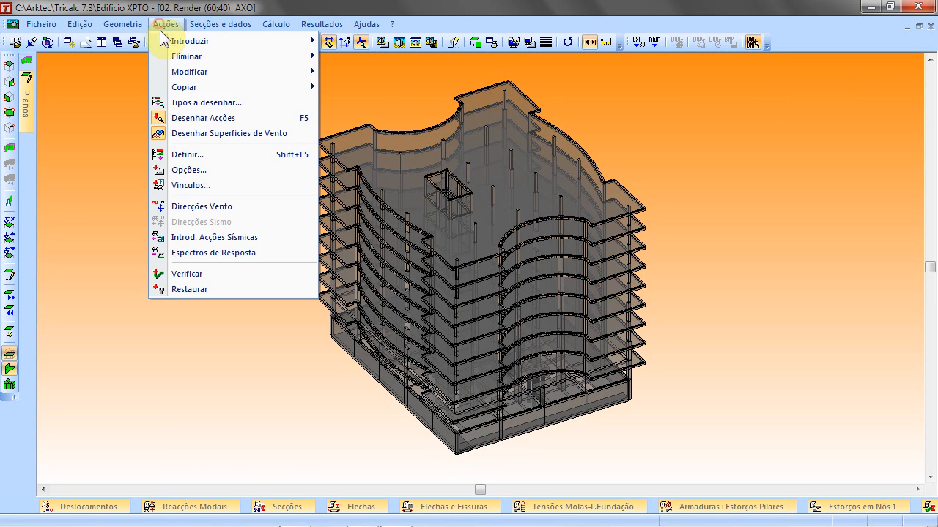
left_click(227, 253)
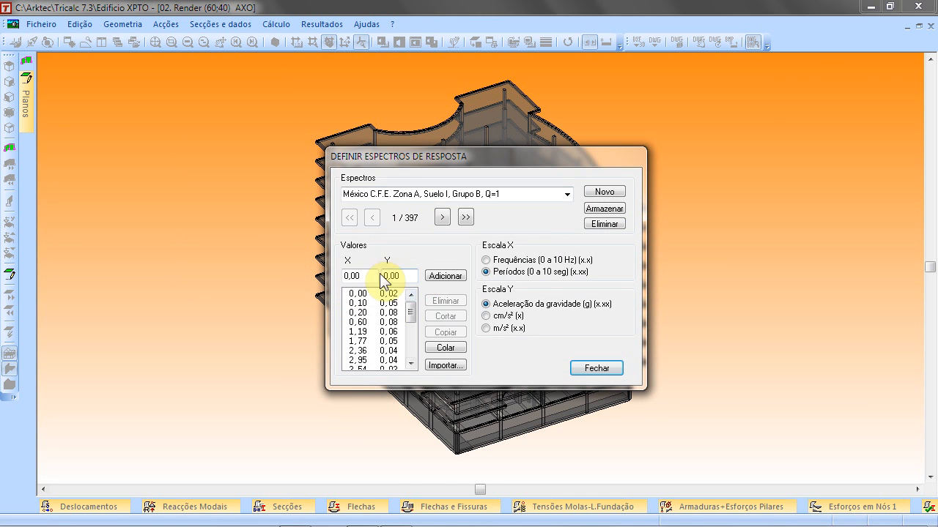
left_click(566, 195)
left_click_drag(566, 221, 578, 322)
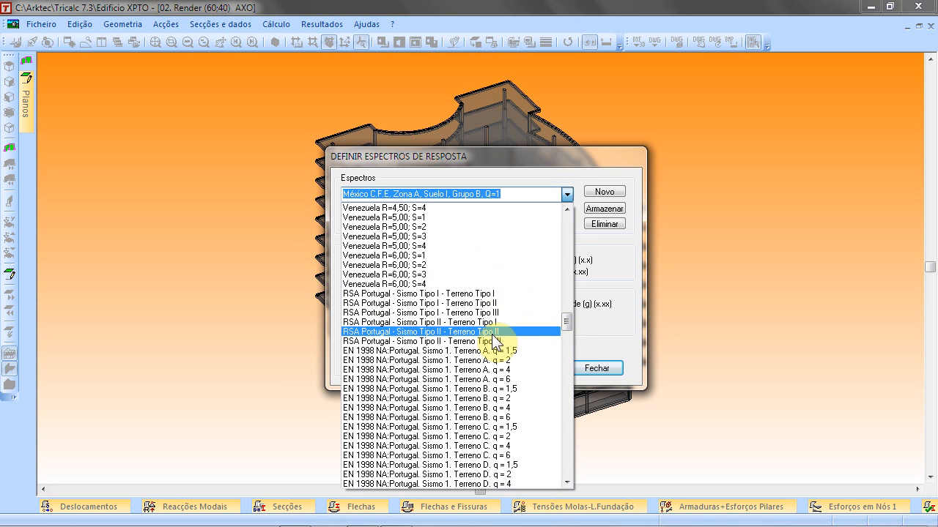
left_click_drag(564, 323, 586, 209)
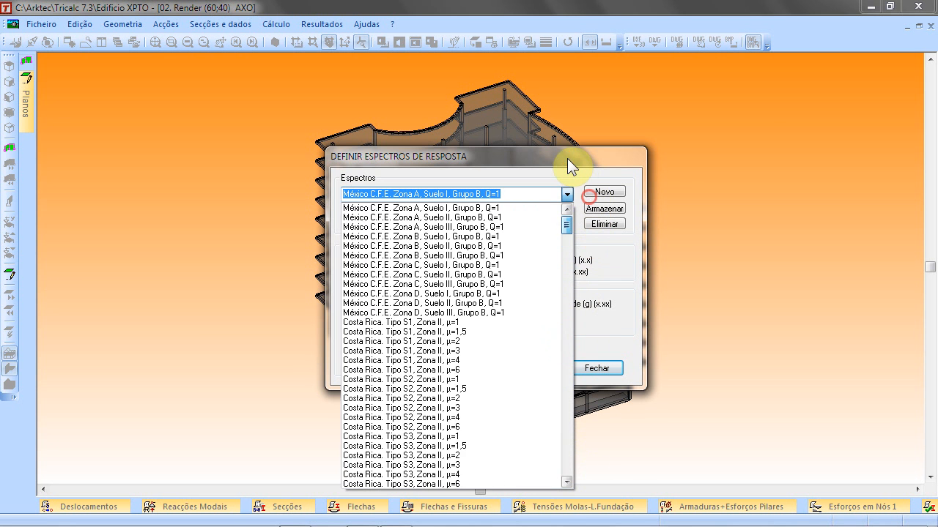
left_click(567, 158)
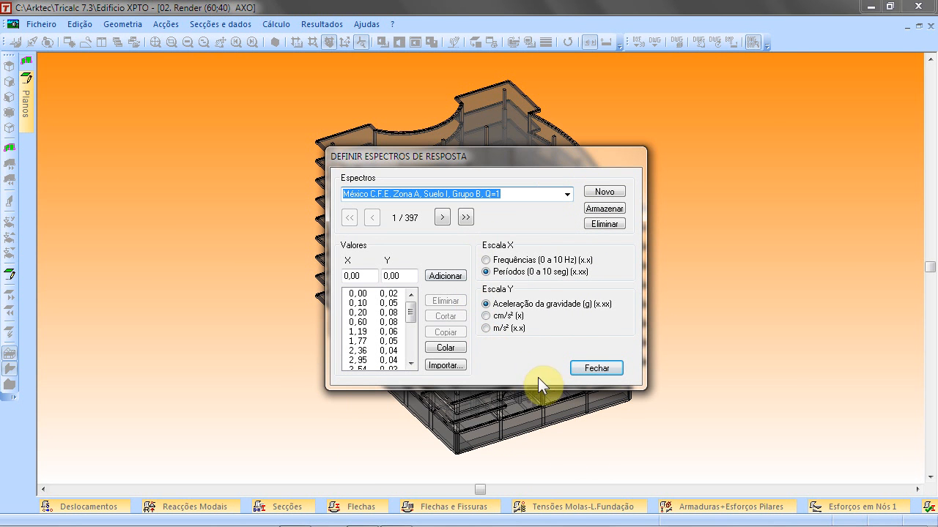
left_click(604, 370)
left_click(165, 24)
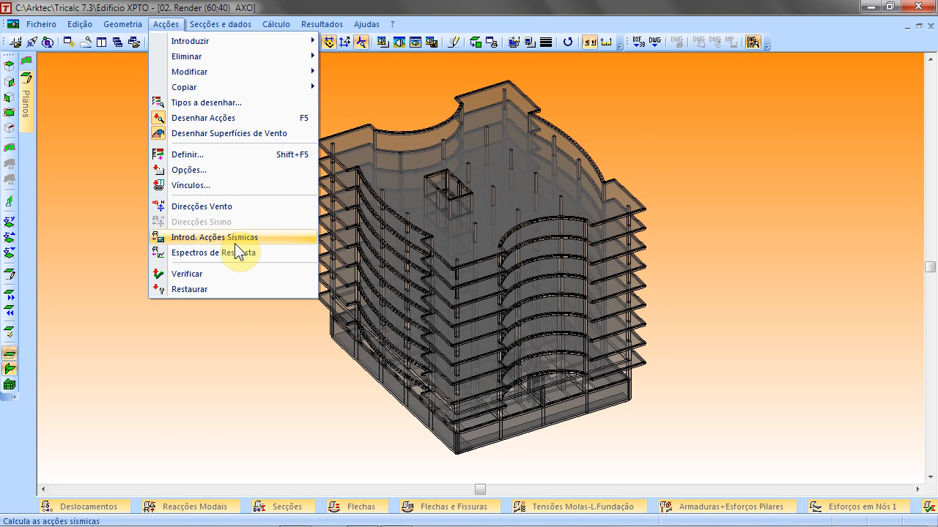
left_click(236, 343)
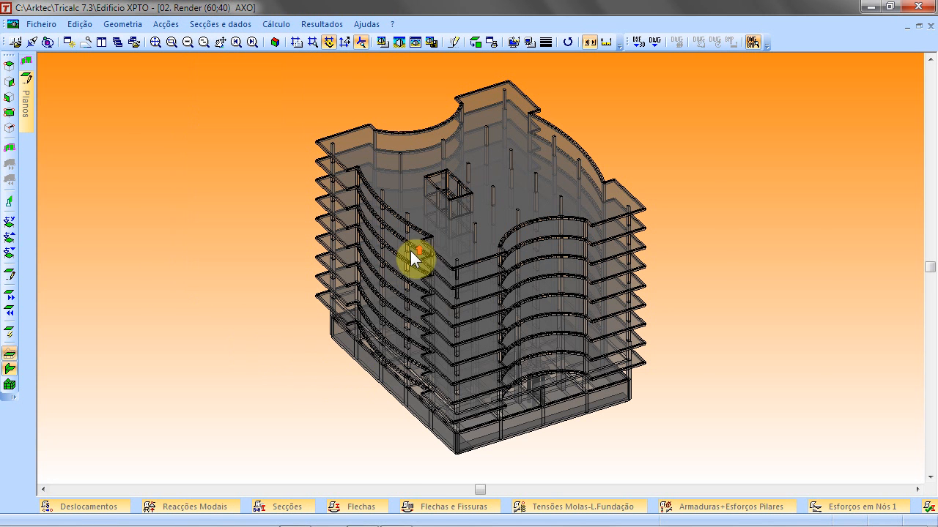
scroll(410, 250, "up", 3)
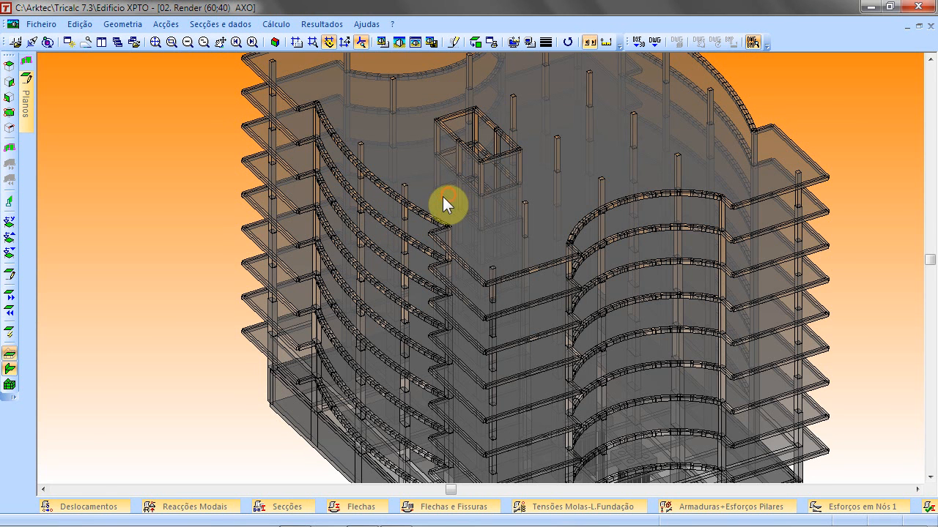
left_click(155, 42)
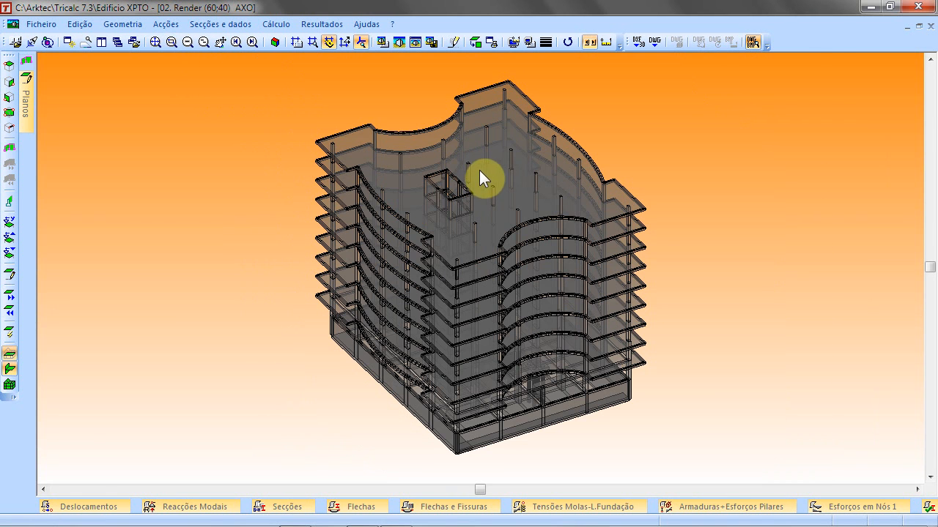